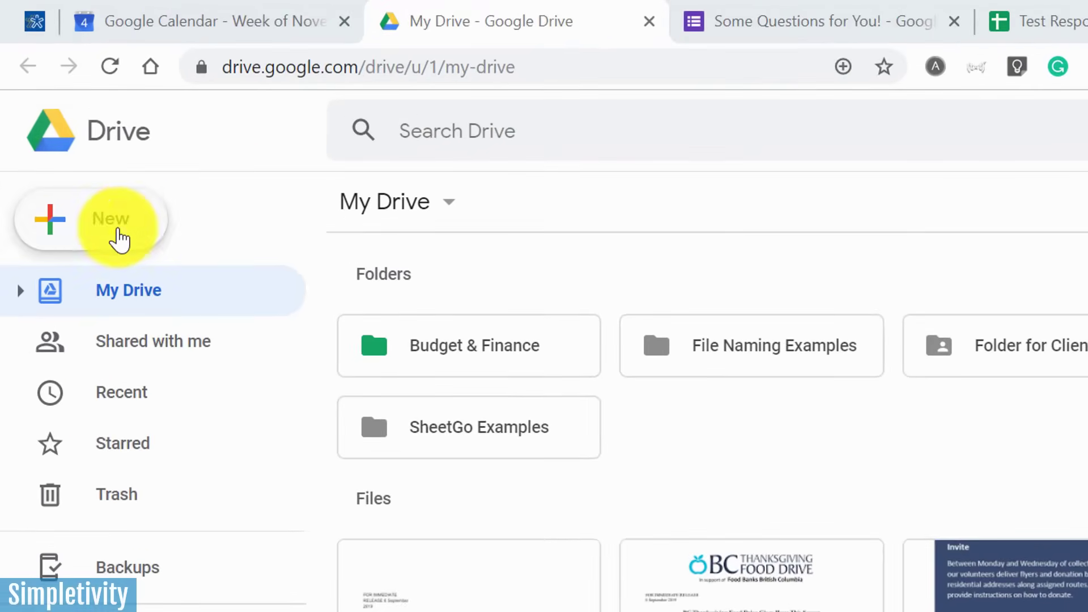
Step: From Google Drive's New > More menu, create a blank Google Form
{"action": "left_click", "coordinate": [78, 153]}
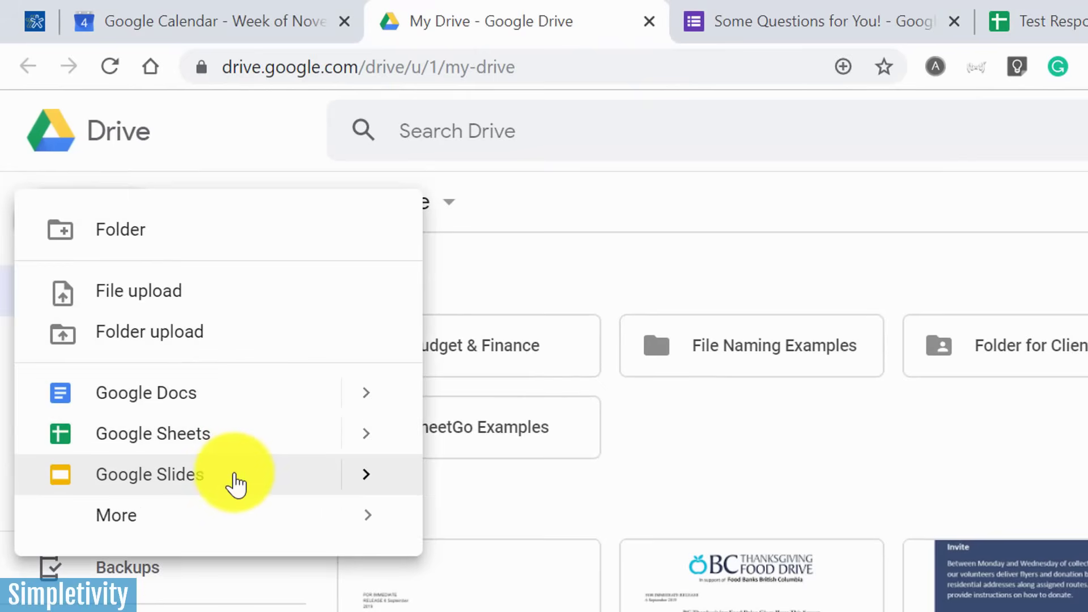
{"action": "mouse_move", "coordinate": [207, 519]}
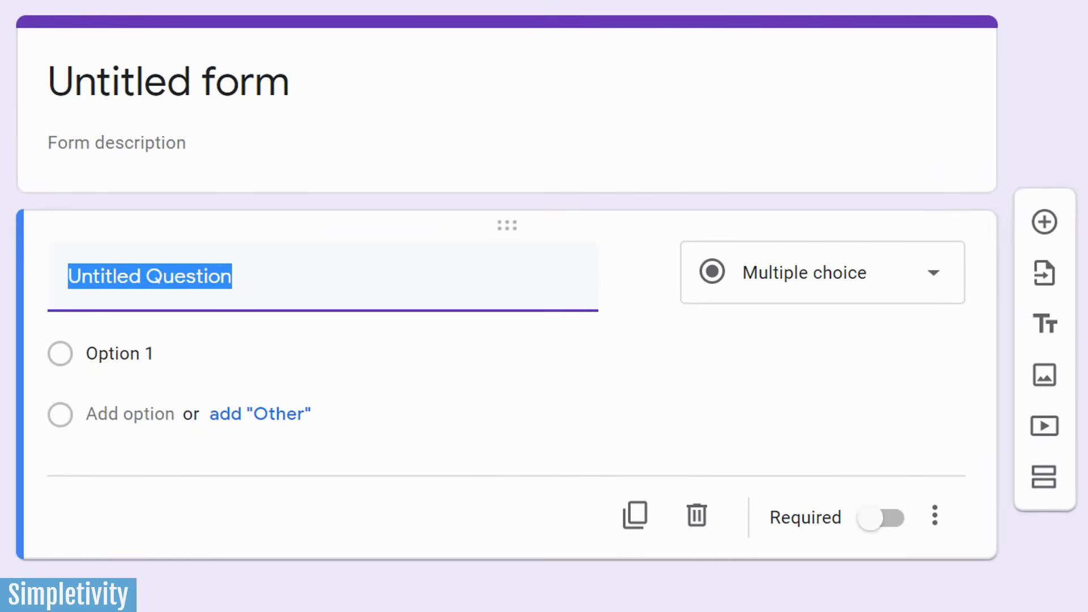
Step: Title the form 'Form #1' and enter 'Add a description' as its description
{"action": "left_click", "coordinate": [217, 88]}
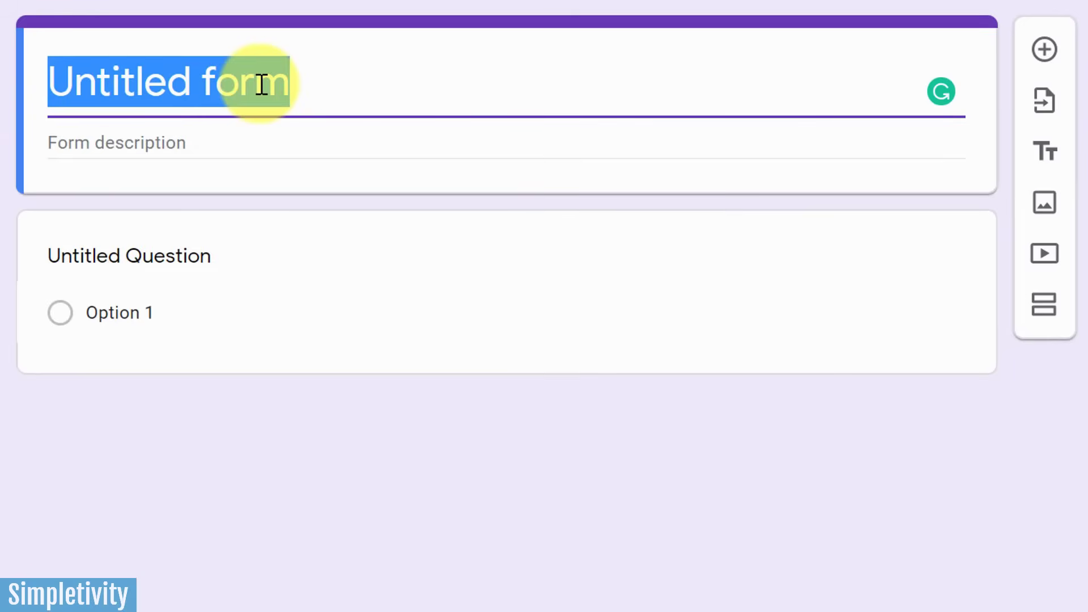
{"action": "type", "text": "Form "}
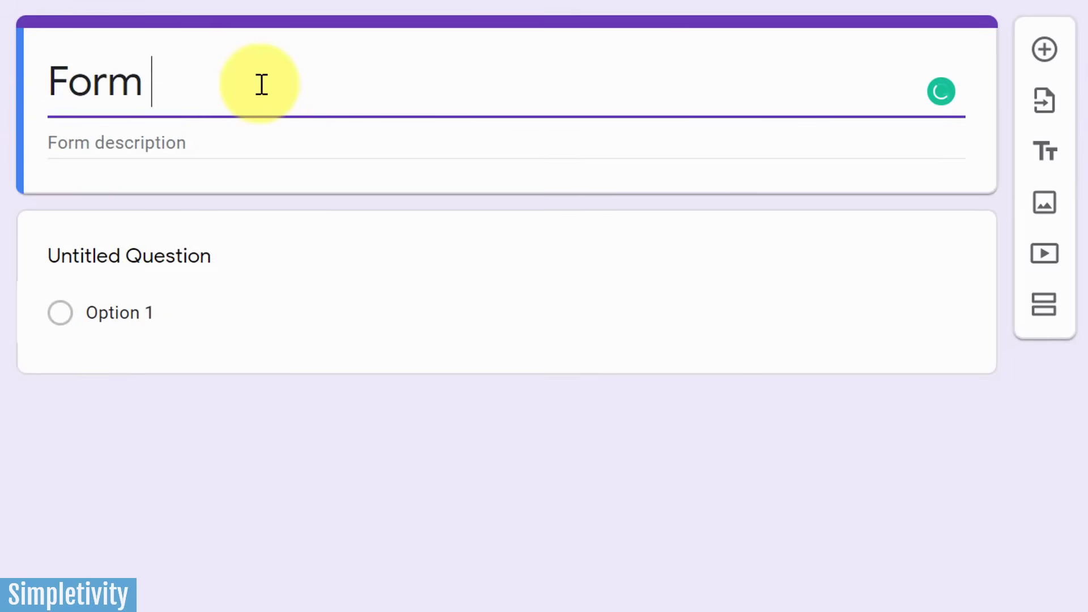
{"action": "type", "text": "#1"}
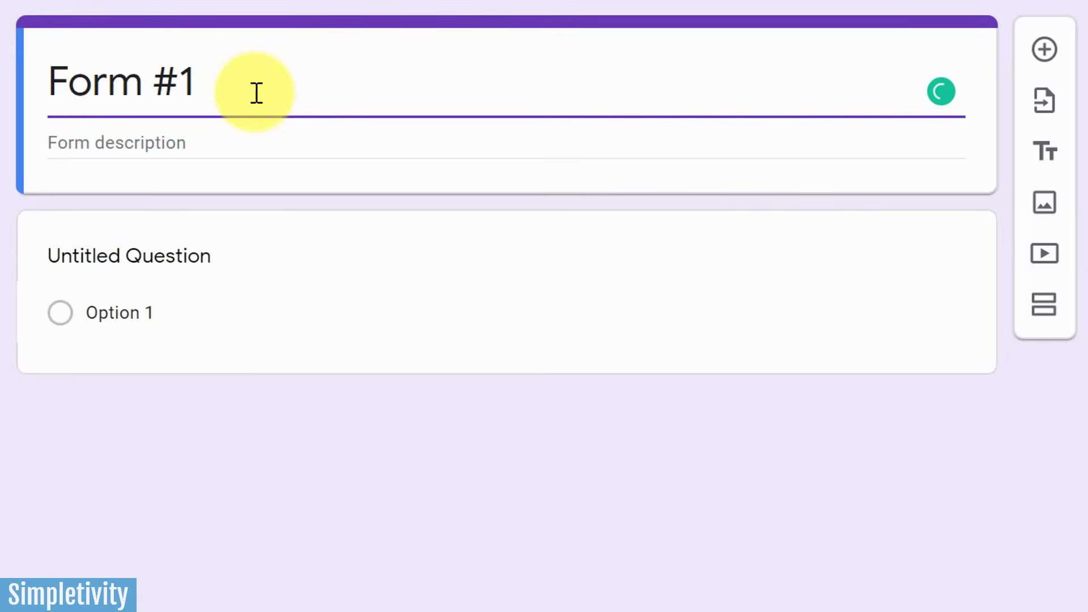
{"action": "left_click", "coordinate": [168, 146]}
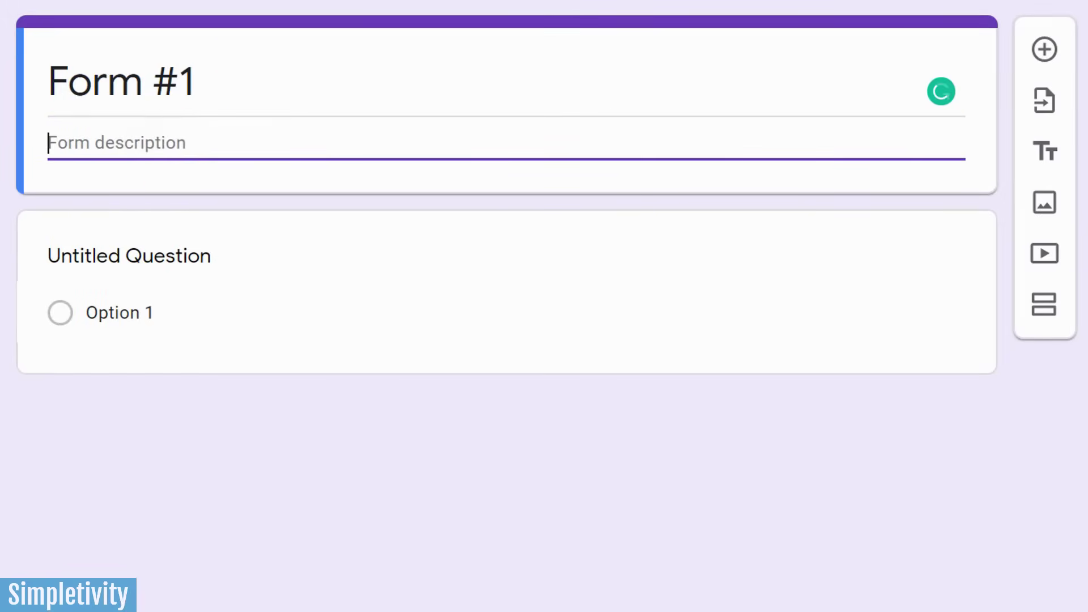
{"action": "type", "text": "Add a desc"}
{"action": "key", "text": "BackSpace"}
{"action": "type", "text": "scription"}
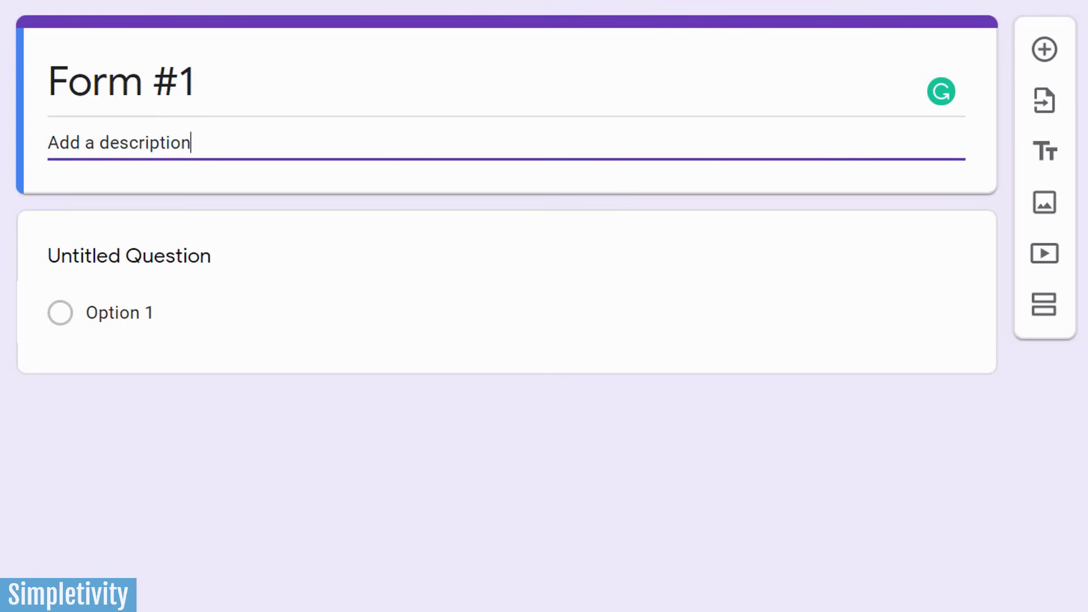
{"action": "key", "text": "Tab"}
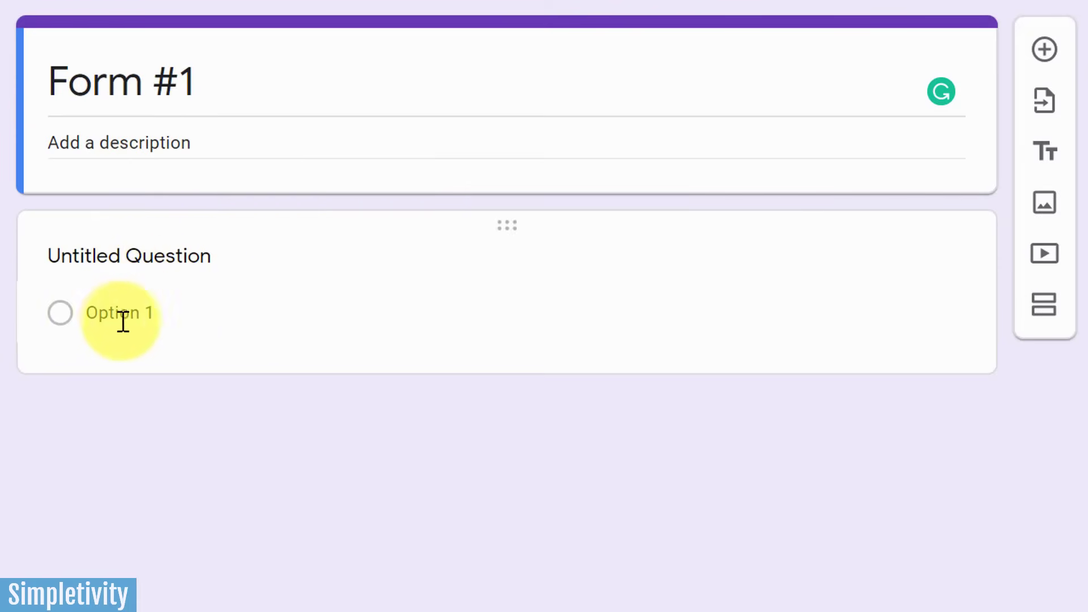
Step: Enter 'What is your name?' as the first question's title
{"action": "left_click", "coordinate": [189, 268]}
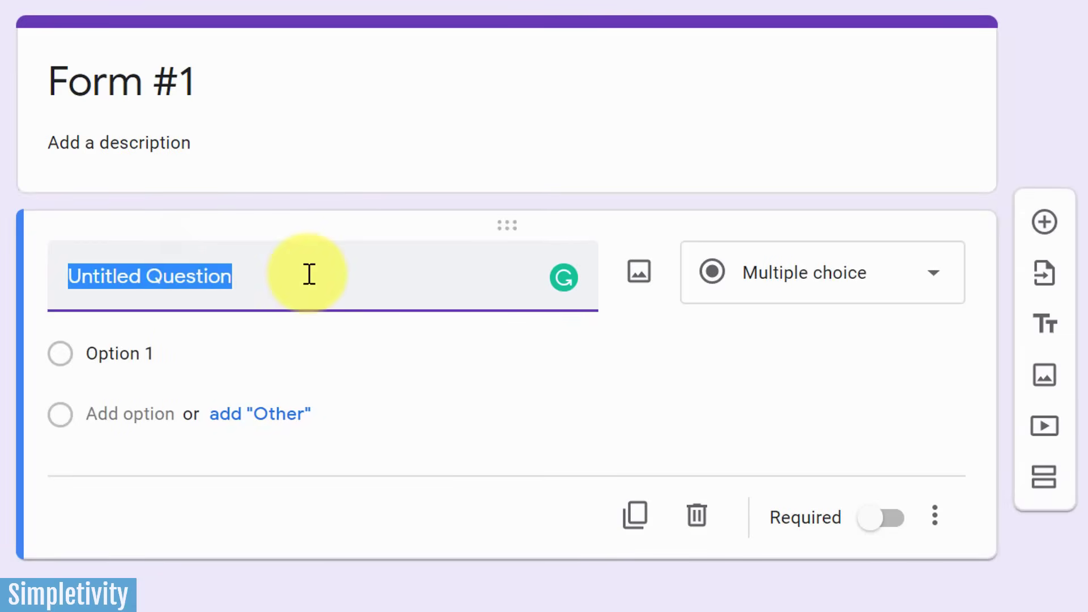
{"action": "type", "text": "What is your"}
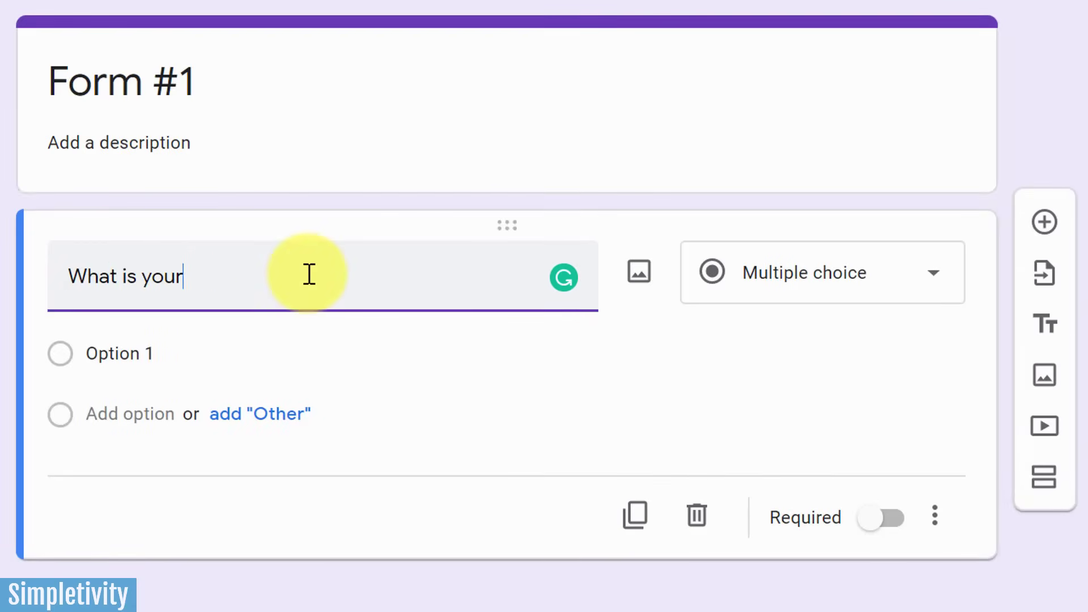
{"action": "type", "text": " name?"}
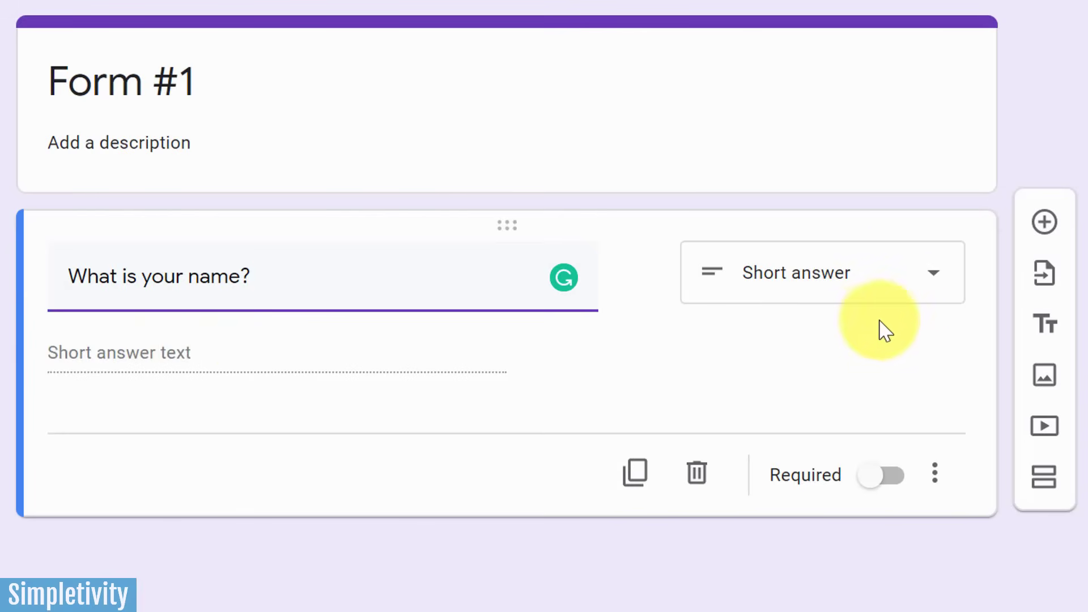
{"action": "left_click", "coordinate": [936, 280]}
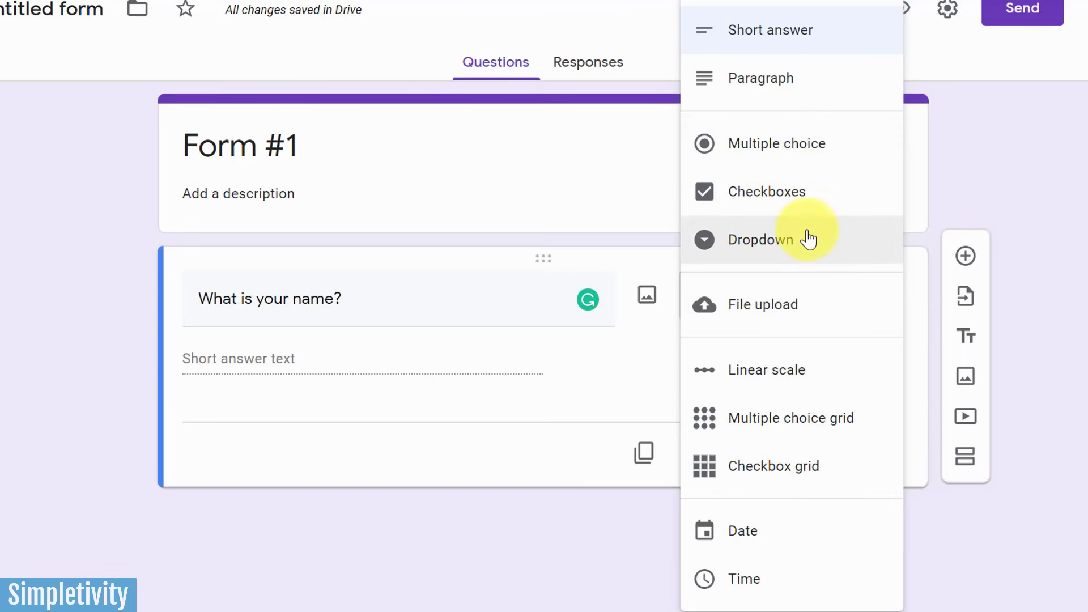
{"action": "left_click", "coordinate": [80, 403]}
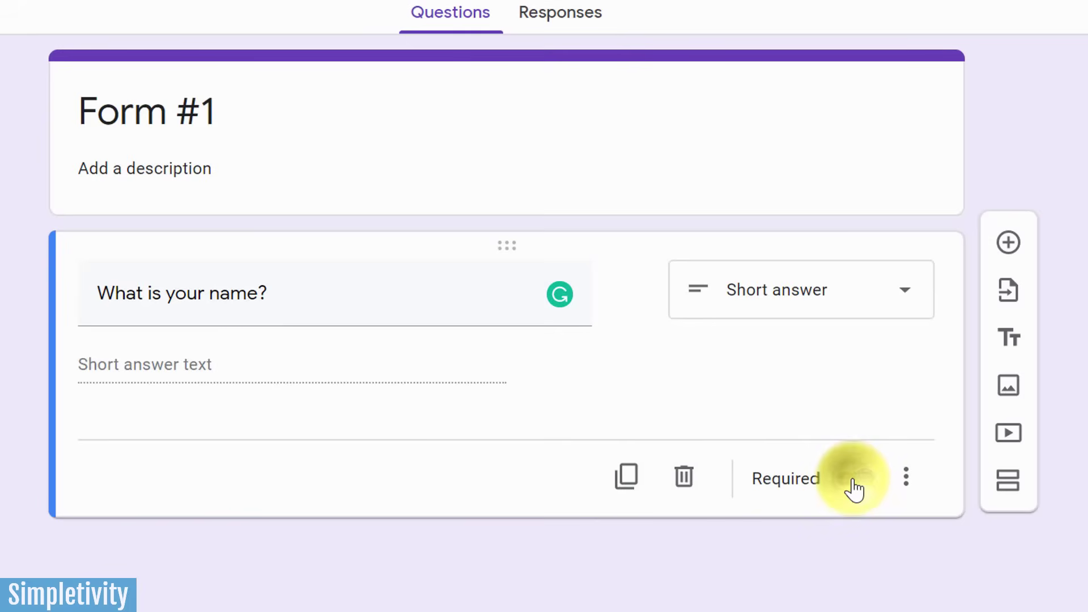
{"action": "left_click", "coordinate": [853, 486]}
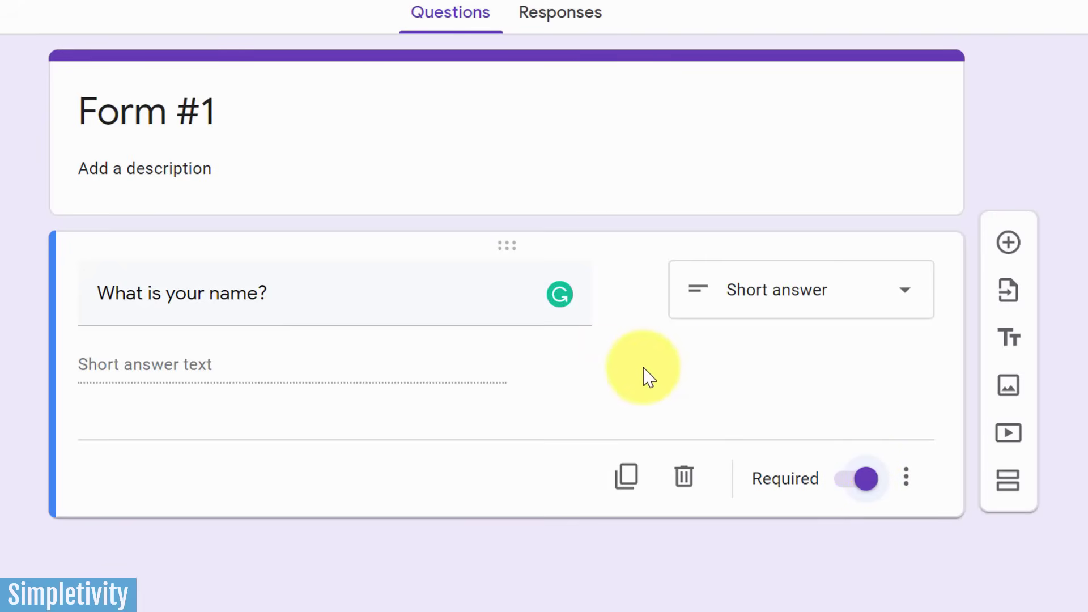
{"action": "left_click", "coordinate": [864, 480]}
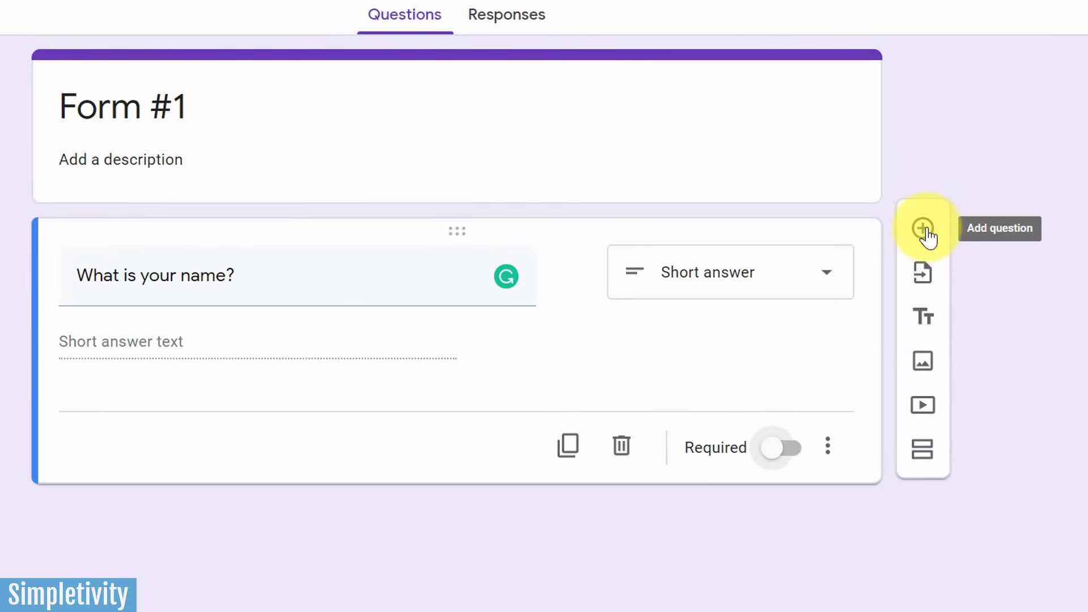
Step: Add 'How is your day going so far?' with options Great, OK and It's been a bad day
{"action": "left_click", "coordinate": [924, 229]}
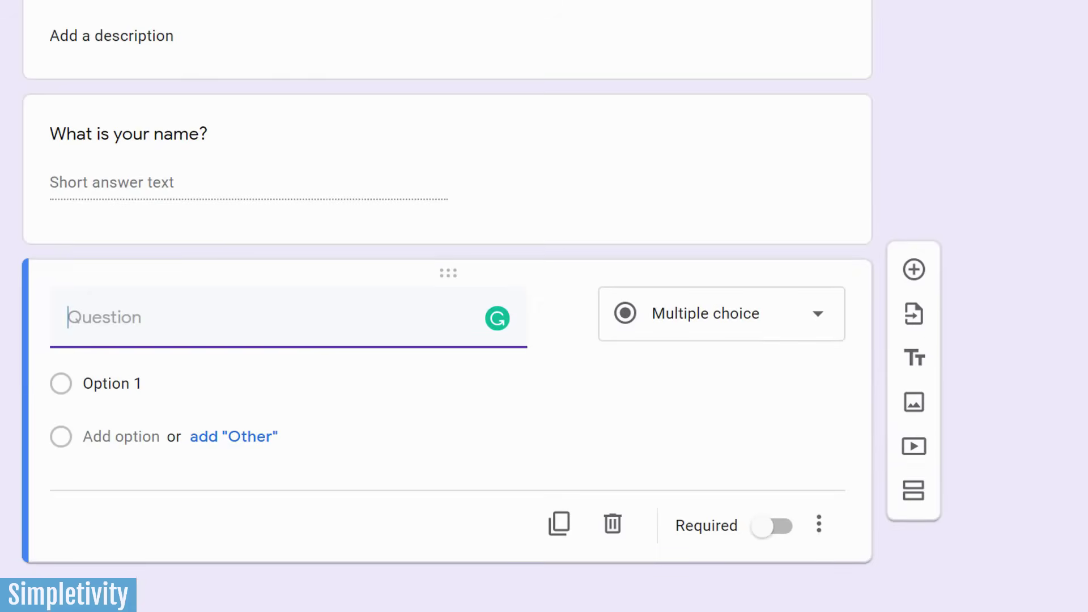
{"action": "left_click", "coordinate": [138, 347]}
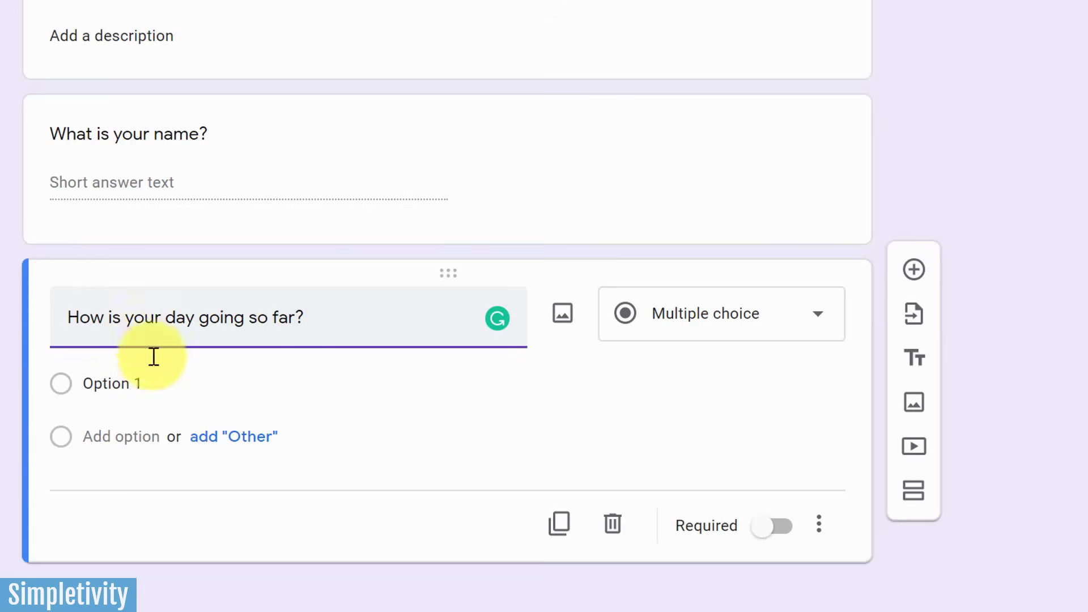
{"action": "left_click", "coordinate": [116, 385]}
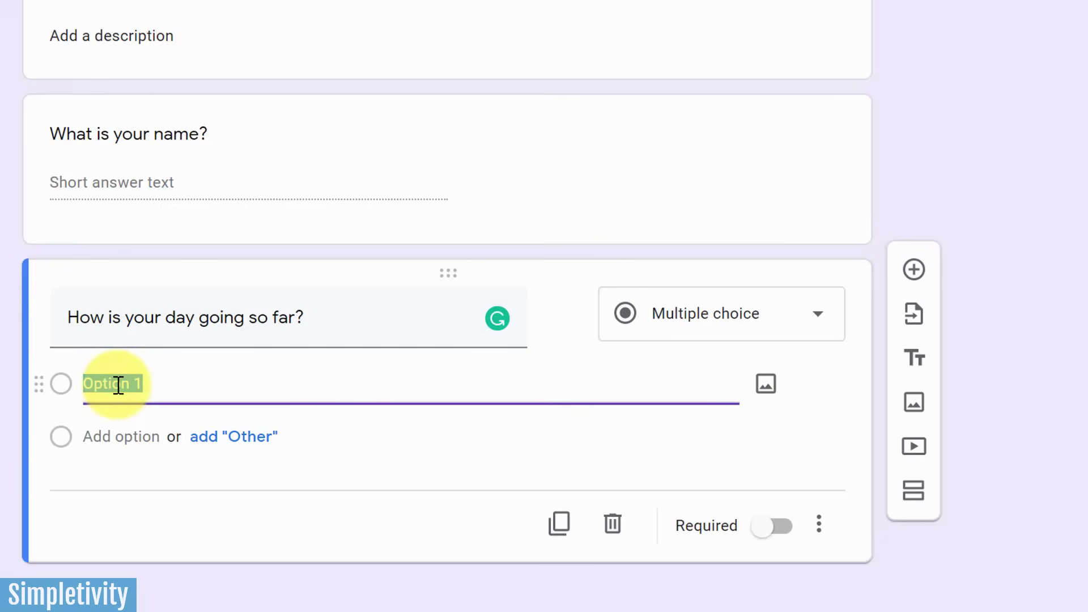
{"action": "type", "text": "Grea"}
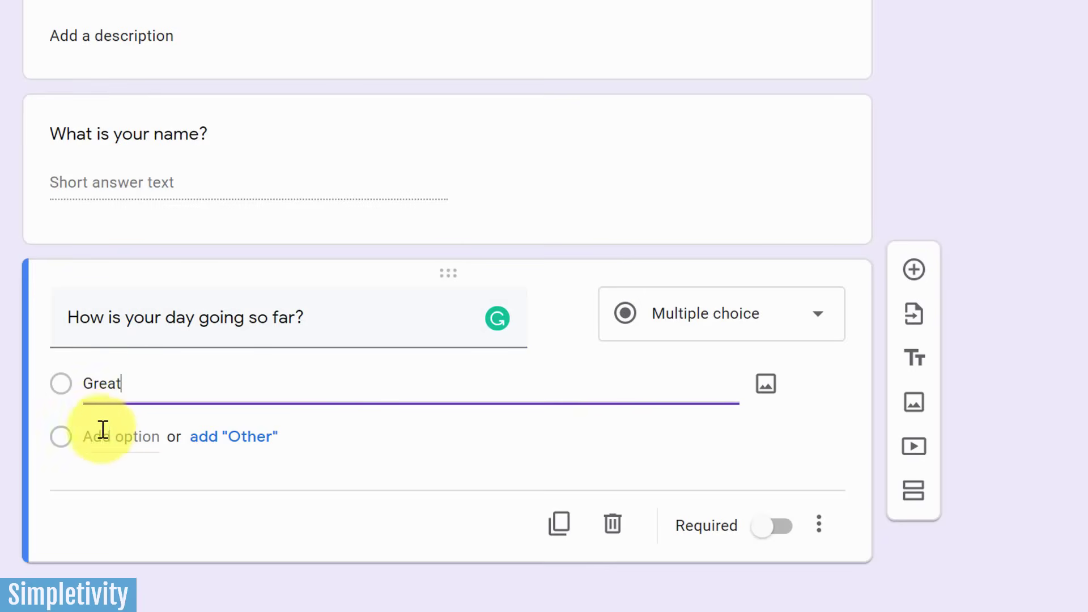
{"action": "type", "text": "t"}
{"action": "left_click", "coordinate": [117, 437]}
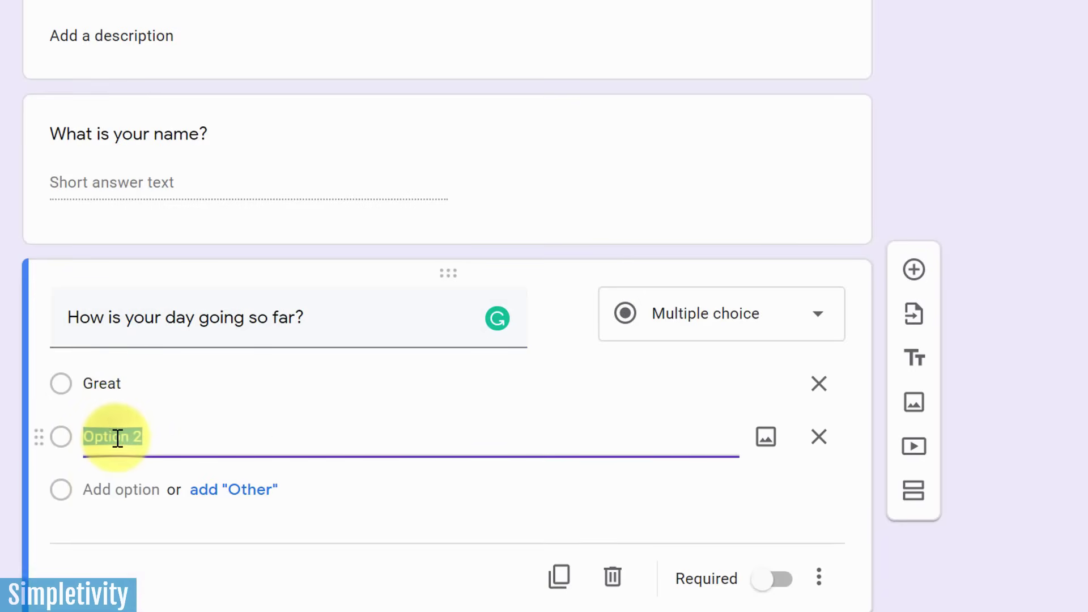
{"action": "type", "text": "OK"}
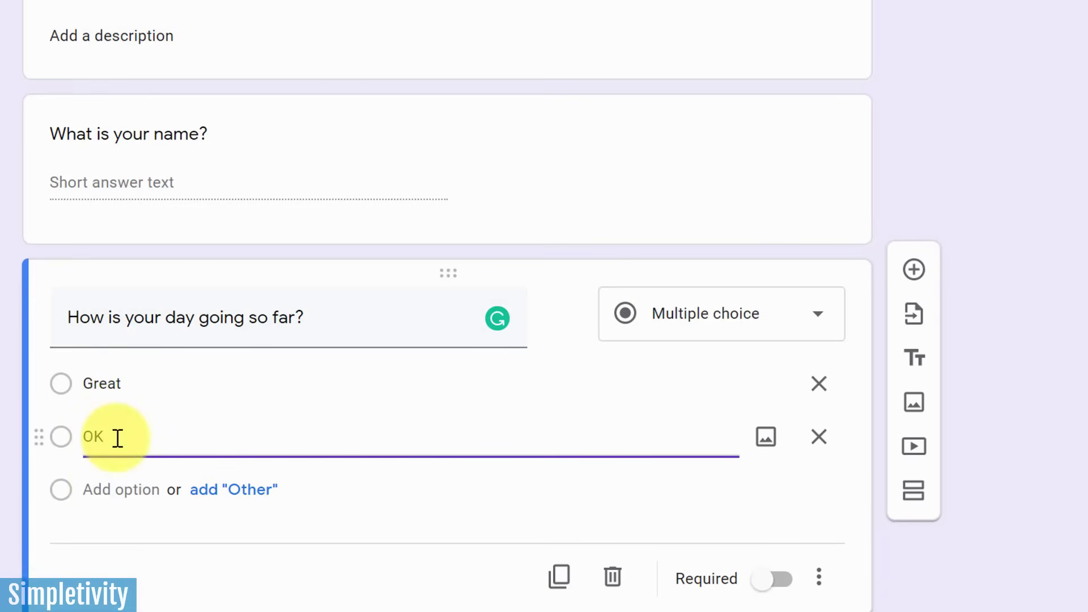
{"action": "left_click", "coordinate": [113, 490]}
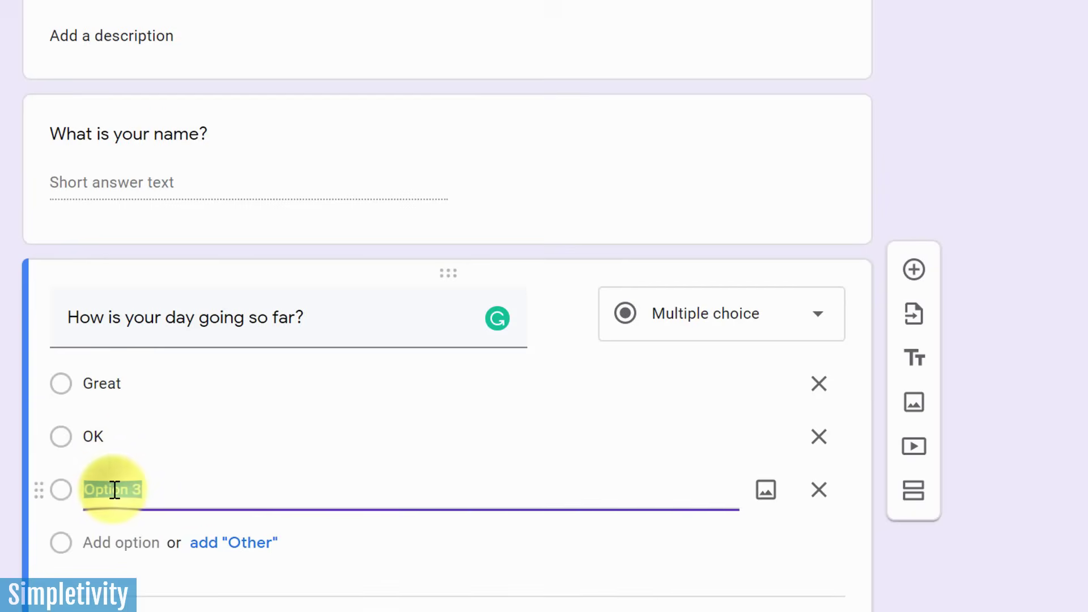
{"action": "key", "text": "BackSpace"}
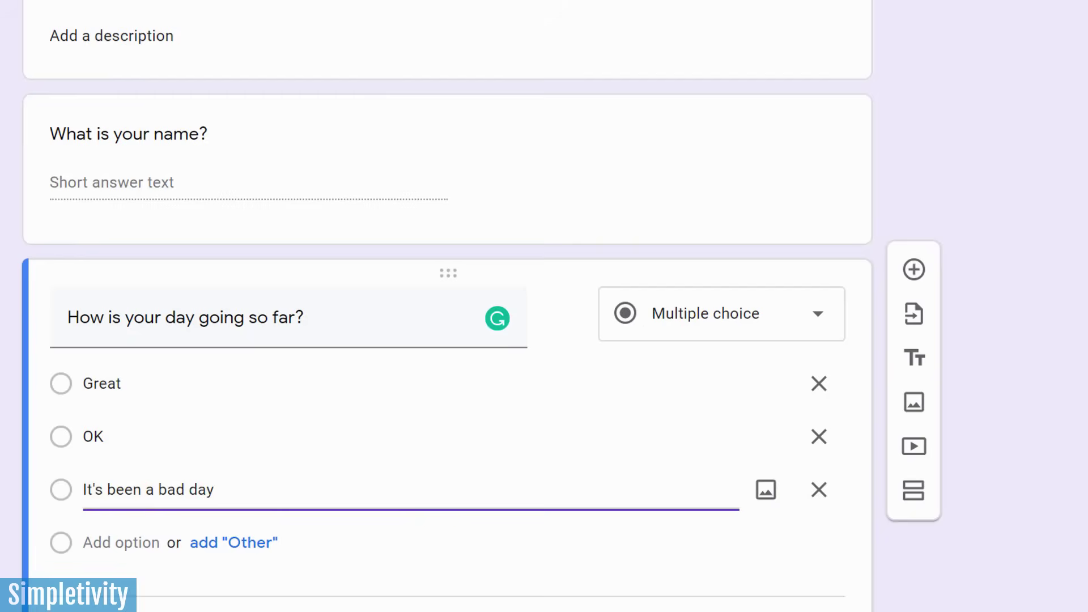
{"action": "scroll", "coordinate": [1, 439], "scroll_direction": "down", "scroll_amount": 2}
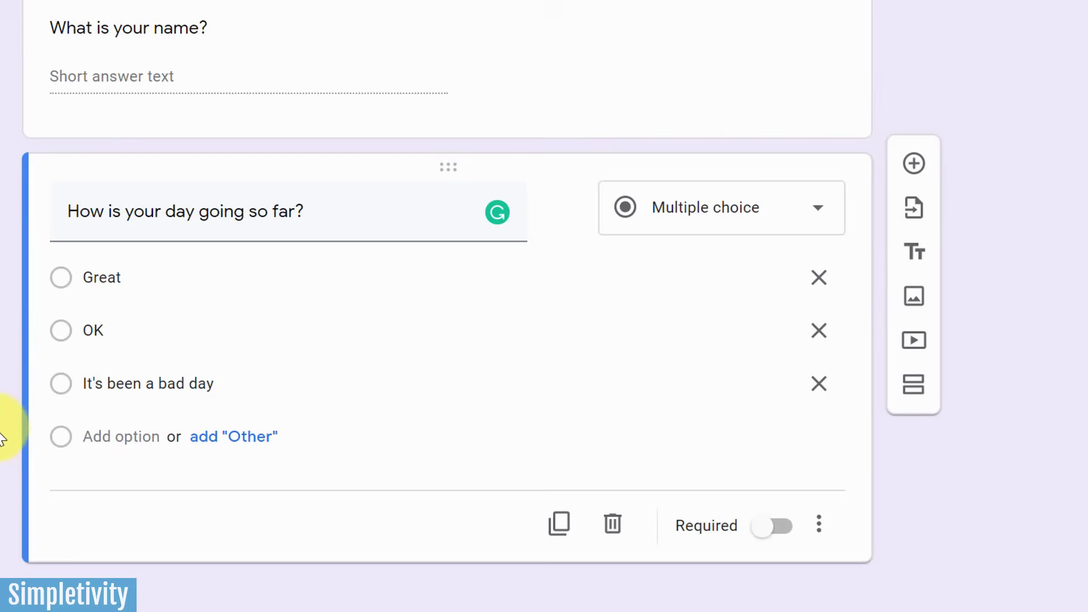
Step: Add and remove an Other choice, then reorder answers to OK, It's been a bad day, Great
{"action": "left_click", "coordinate": [241, 437]}
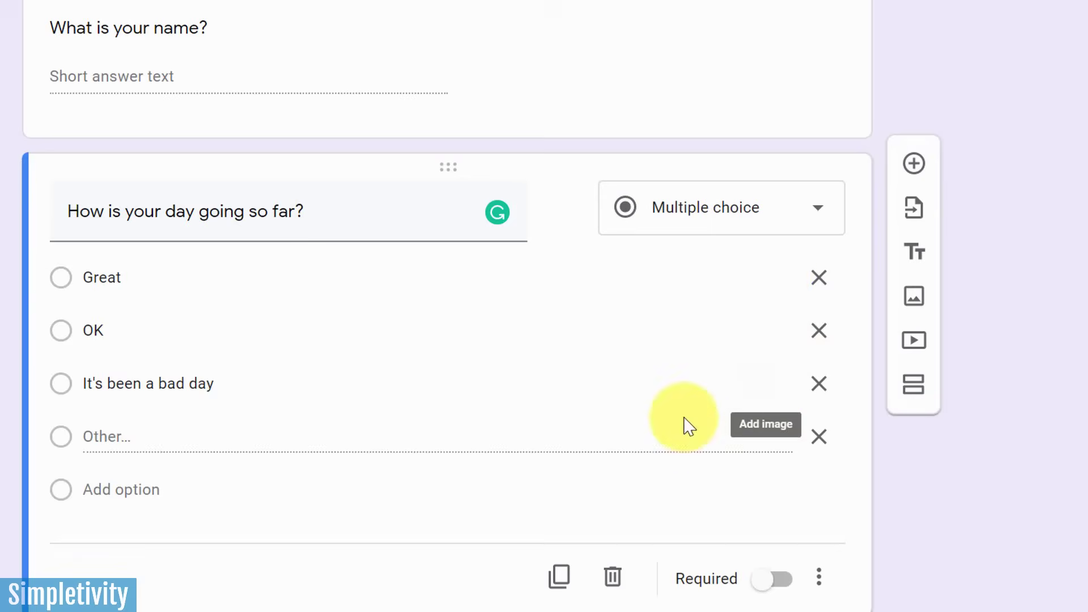
{"action": "left_click", "coordinate": [820, 440]}
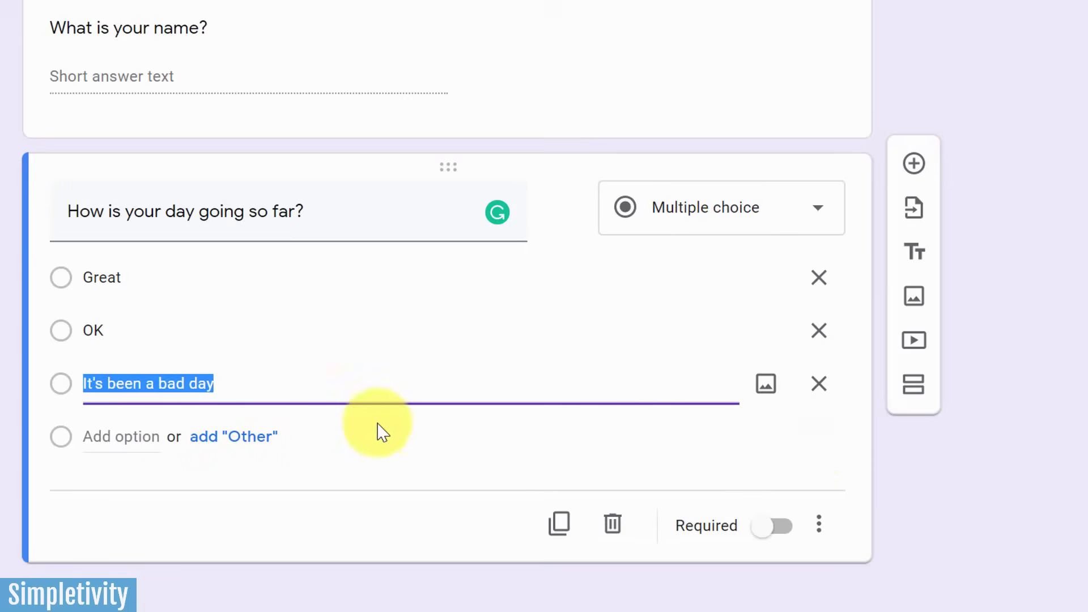
{"action": "left_click", "coordinate": [6, 416]}
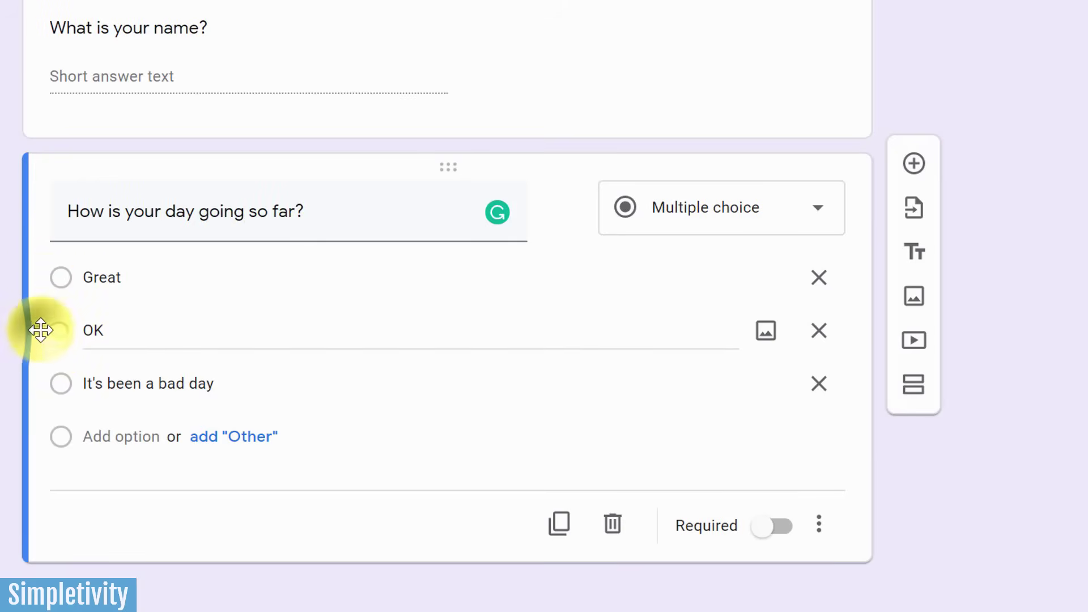
{"action": "left_click_drag", "start_coordinate": [40, 327], "coordinate": [36, 260]}
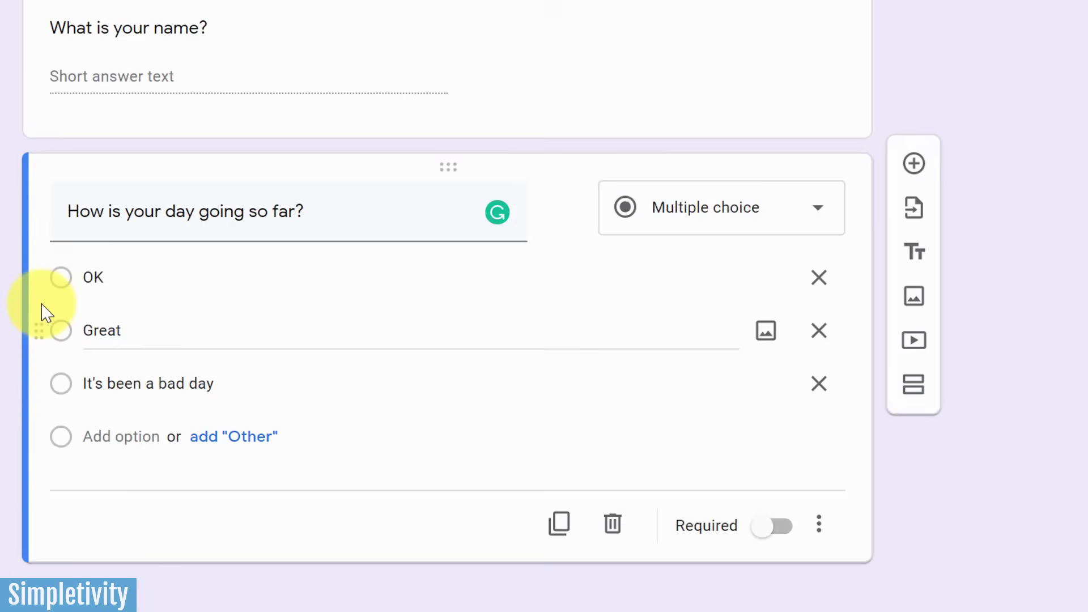
{"action": "left_click_drag", "start_coordinate": [38, 383], "coordinate": [38, 335]}
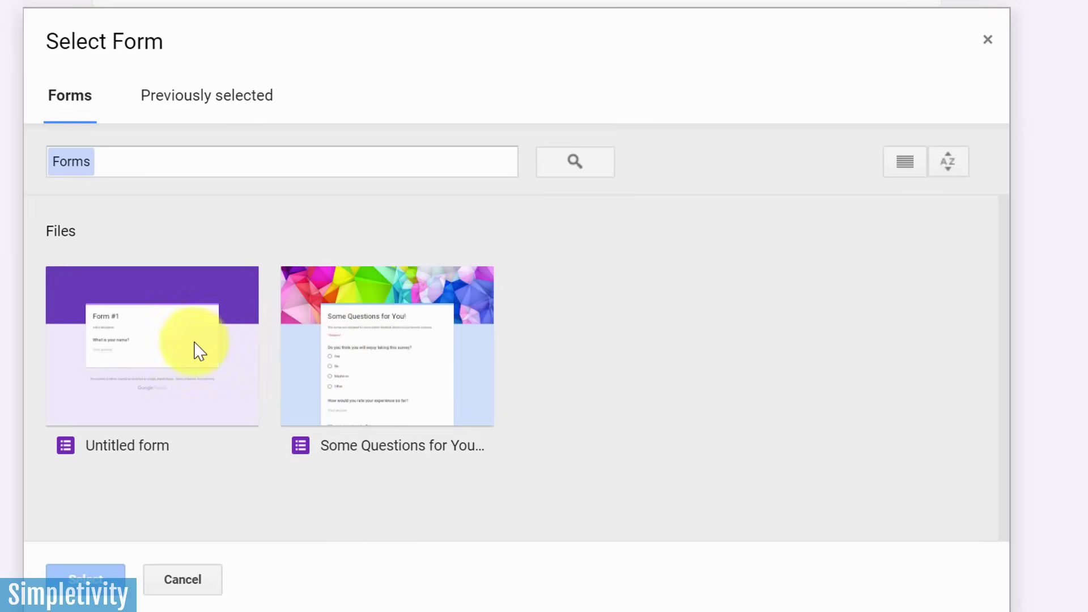
{"action": "left_click", "coordinate": [176, 581]}
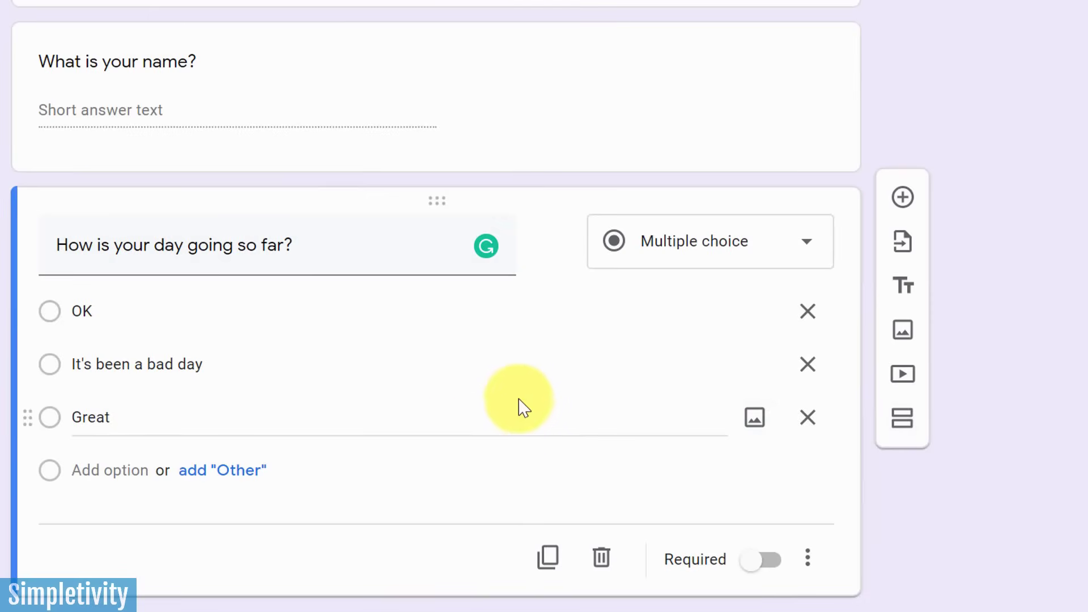
{"action": "left_click", "coordinate": [907, 294]}
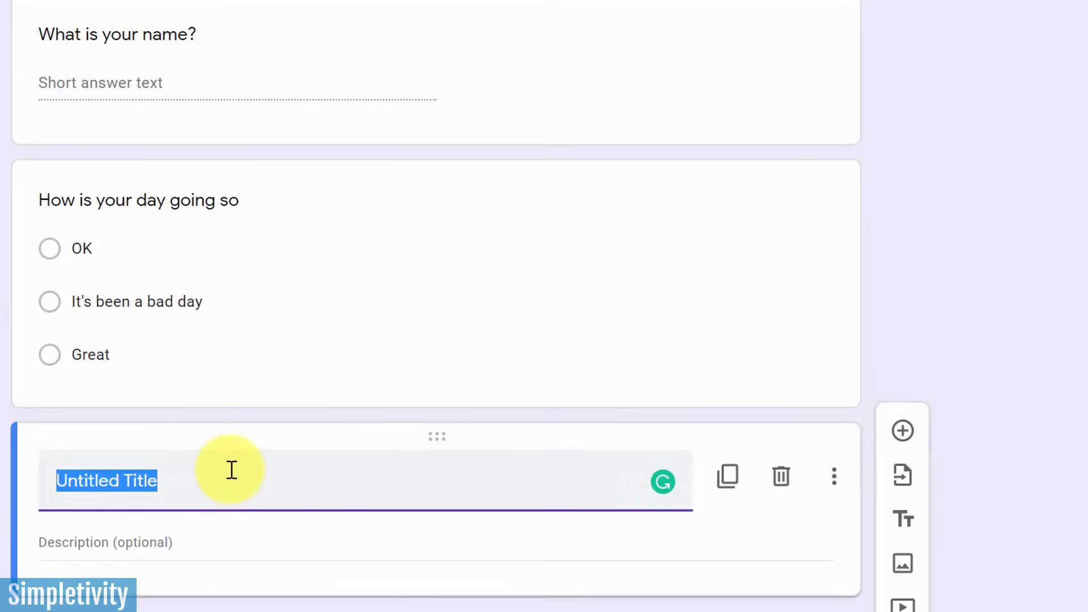
{"action": "type", "text": "Kep"}
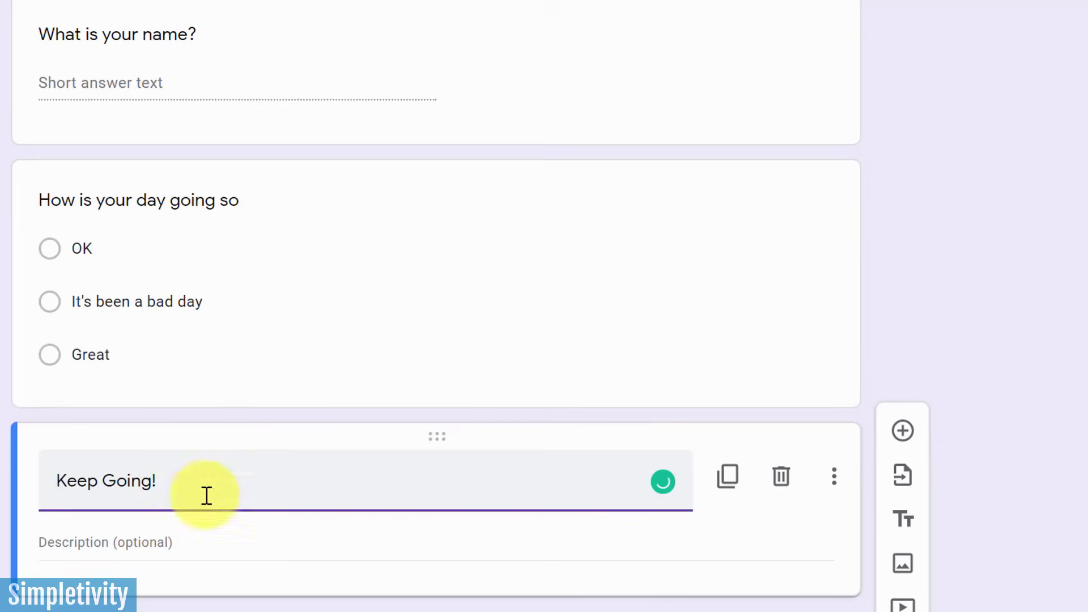
{"action": "left_click", "coordinate": [117, 540]}
{"action": "type", "text": "Don't"}
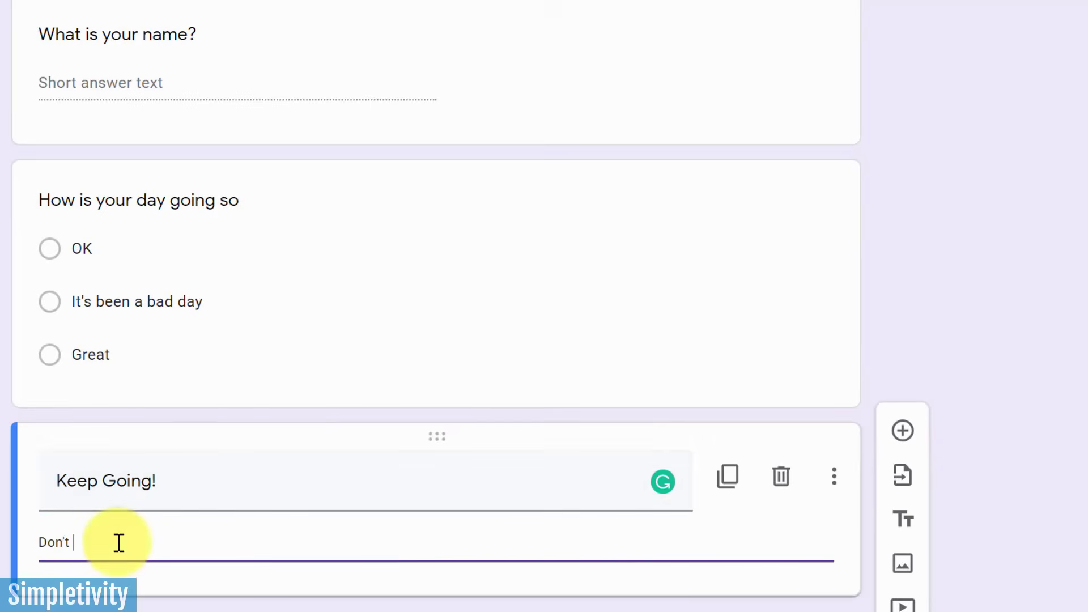
{"action": "type", "text": " give up!"}
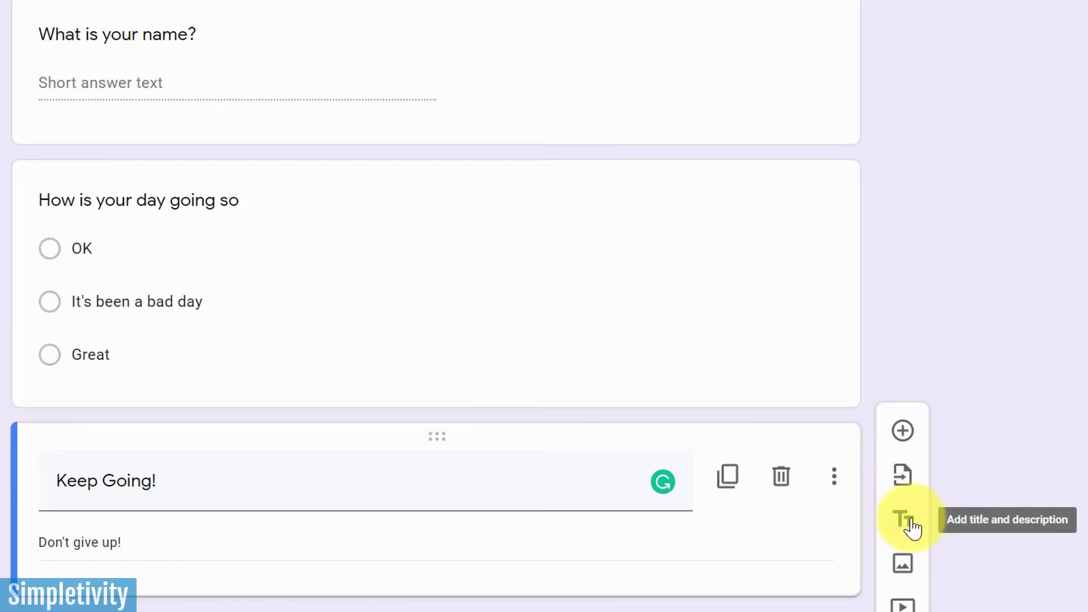
{"action": "left_click", "coordinate": [781, 479]}
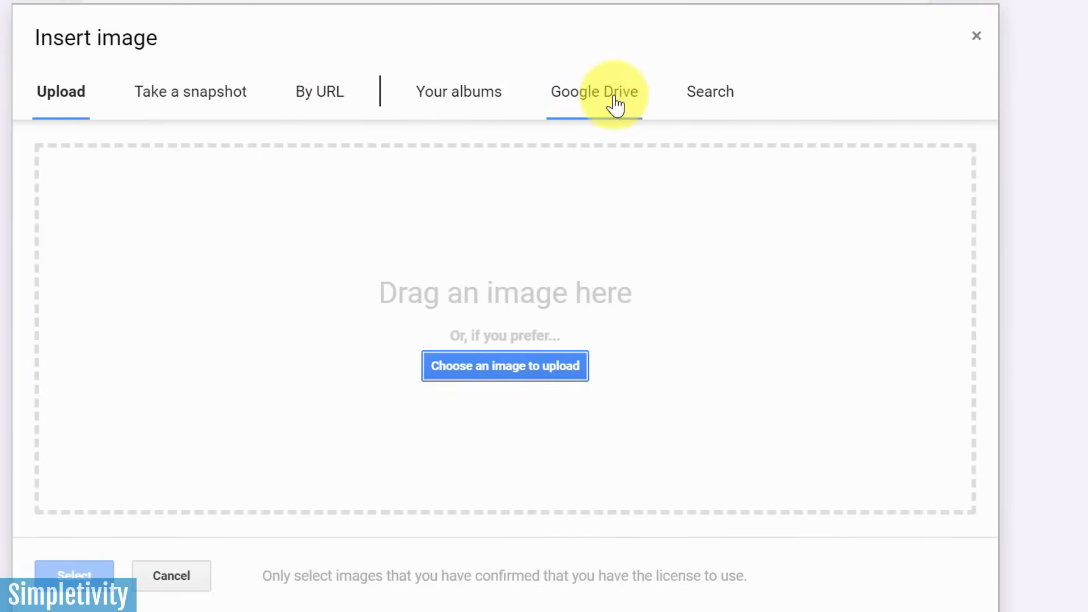
Step: Upload the Google apps picture from the computer as an image item
{"action": "left_click", "coordinate": [498, 375]}
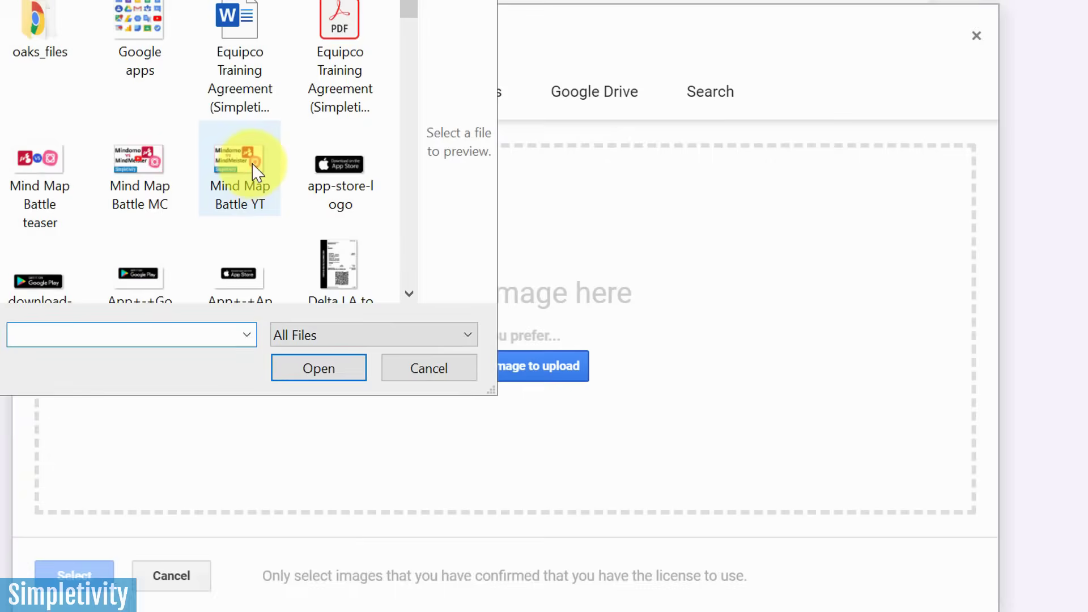
{"action": "double_click", "coordinate": [240, 29]}
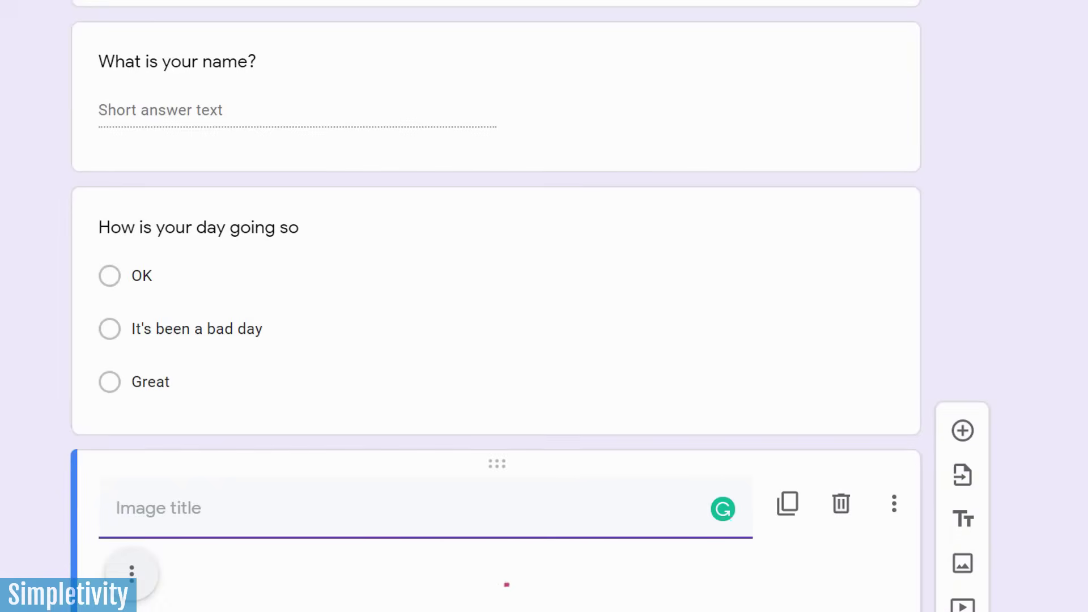
Step: Look over the uploaded Google apps image, then delete that image item
{"action": "scroll", "coordinate": [116, 388], "scroll_direction": "down", "scroll_amount": 8}
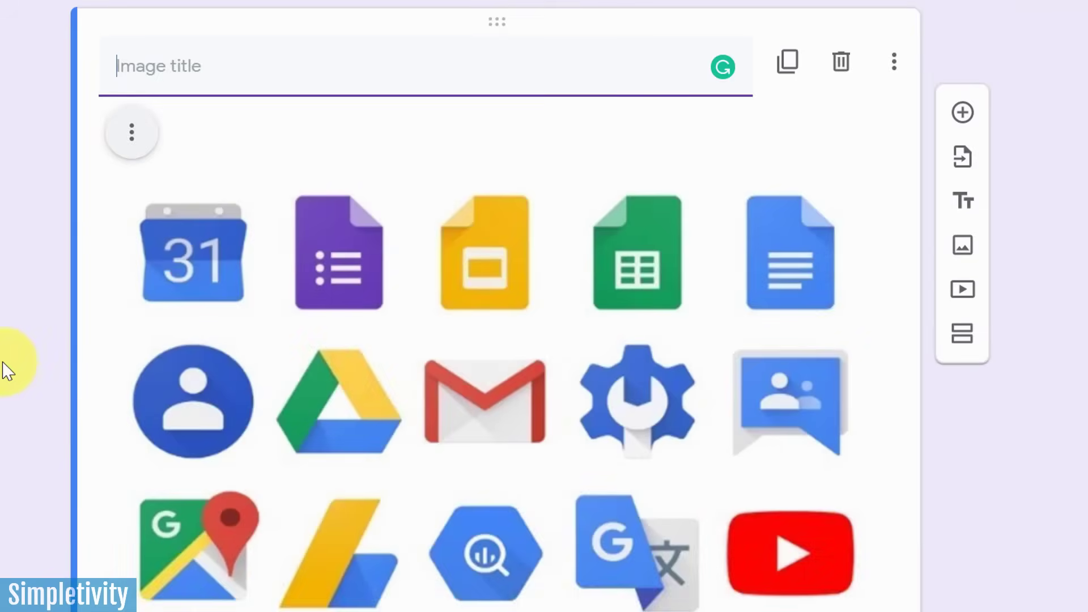
{"action": "scroll", "coordinate": [8, 364], "scroll_direction": "down", "scroll_amount": 2}
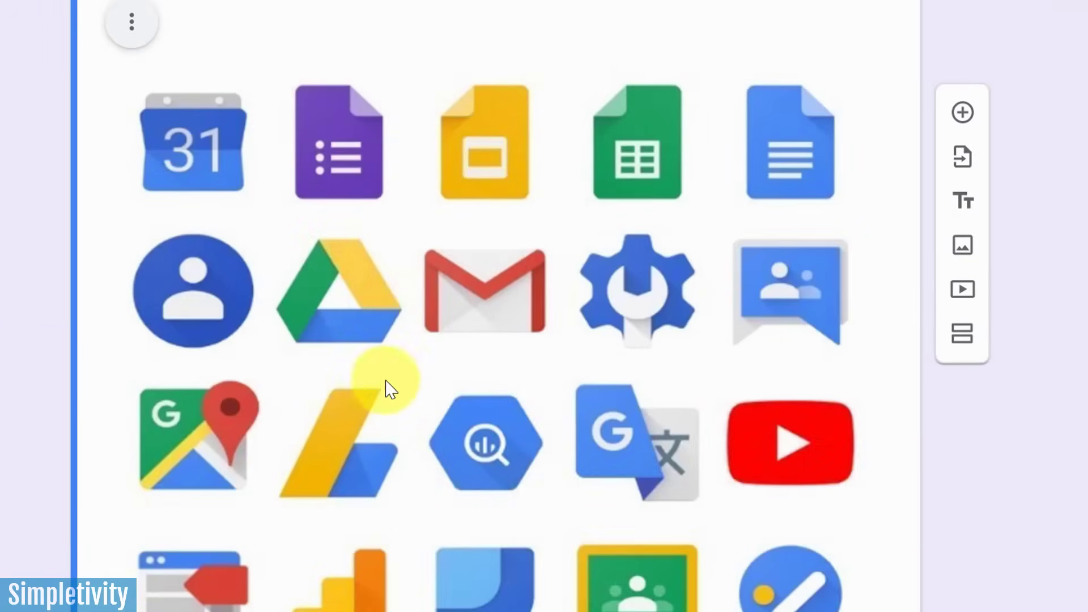
{"action": "scroll", "coordinate": [388, 382], "scroll_direction": "up", "scroll_amount": 3}
{"action": "scroll", "coordinate": [383, 360], "scroll_direction": "down", "scroll_amount": 5}
{"action": "scroll", "coordinate": [439, 289], "scroll_direction": "up", "scroll_amount": 5}
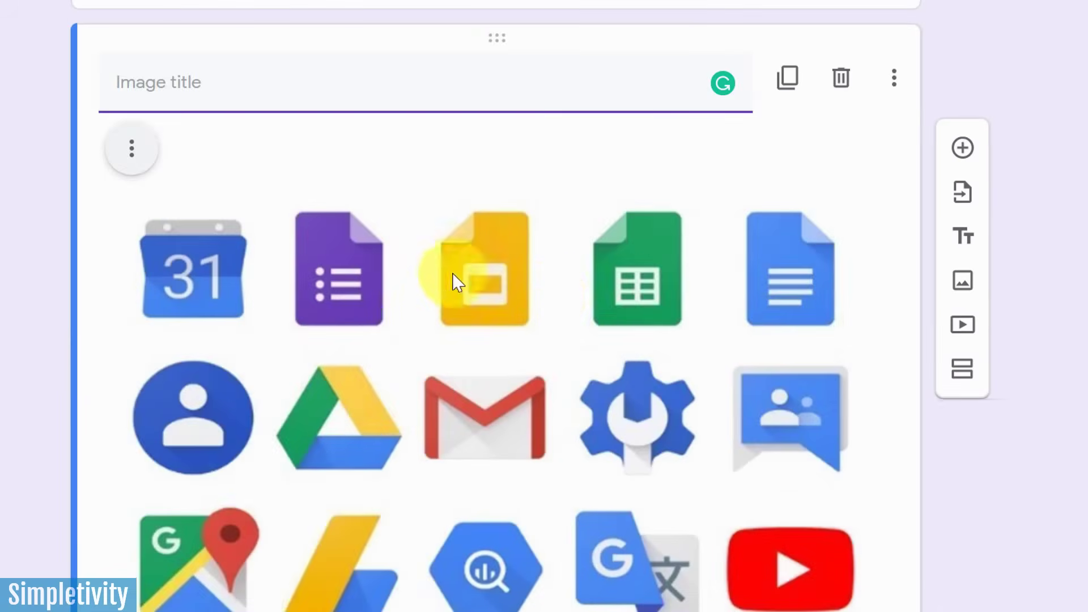
{"action": "scroll", "coordinate": [567, 323], "scroll_direction": "down", "scroll_amount": 2}
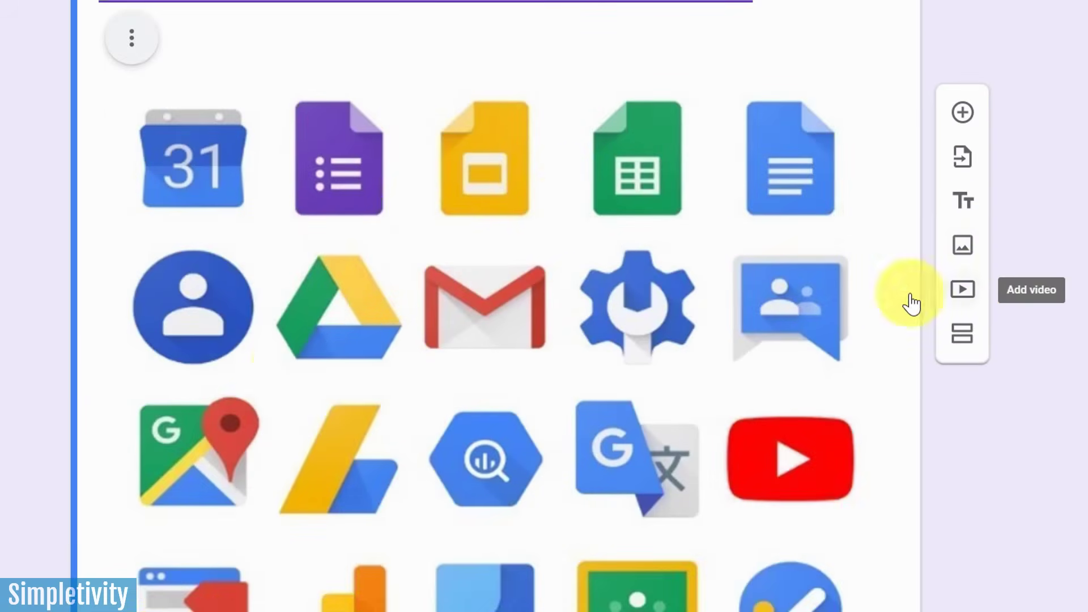
{"action": "scroll", "coordinate": [289, 362], "scroll_direction": "up", "scroll_amount": 4}
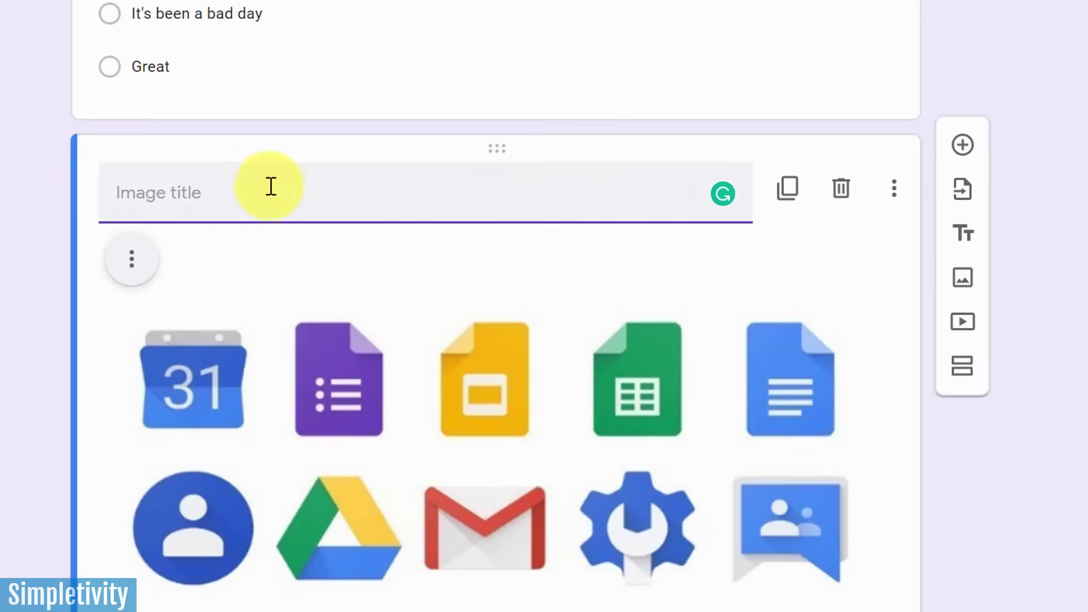
{"action": "scroll", "coordinate": [305, 354], "scroll_direction": "down", "scroll_amount": 4}
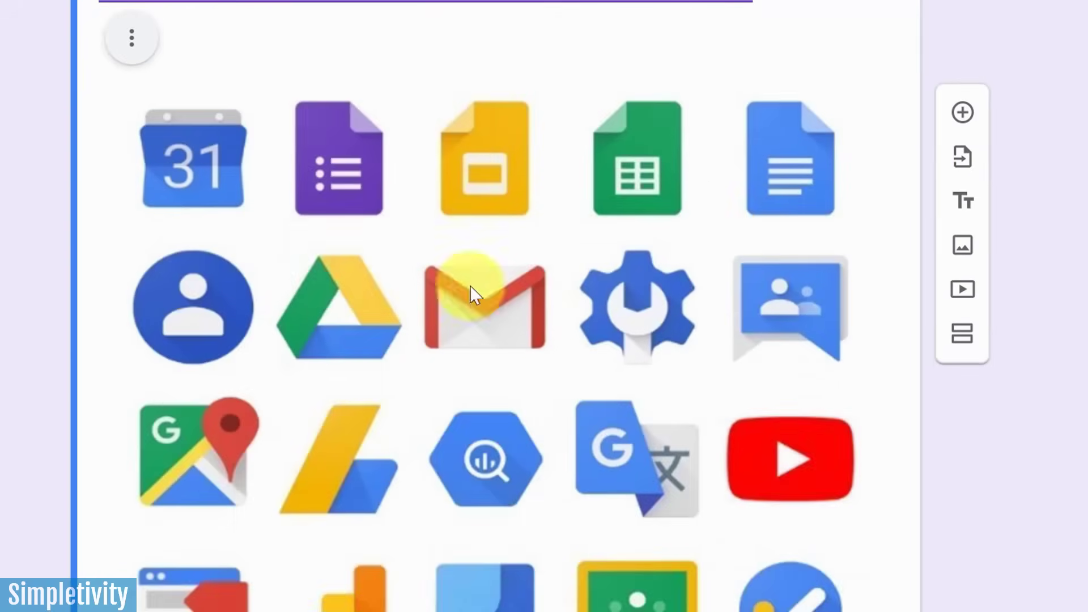
{"action": "scroll", "coordinate": [533, 340], "scroll_direction": "down", "scroll_amount": 4}
{"action": "scroll", "coordinate": [505, 370], "scroll_direction": "up", "scroll_amount": 8}
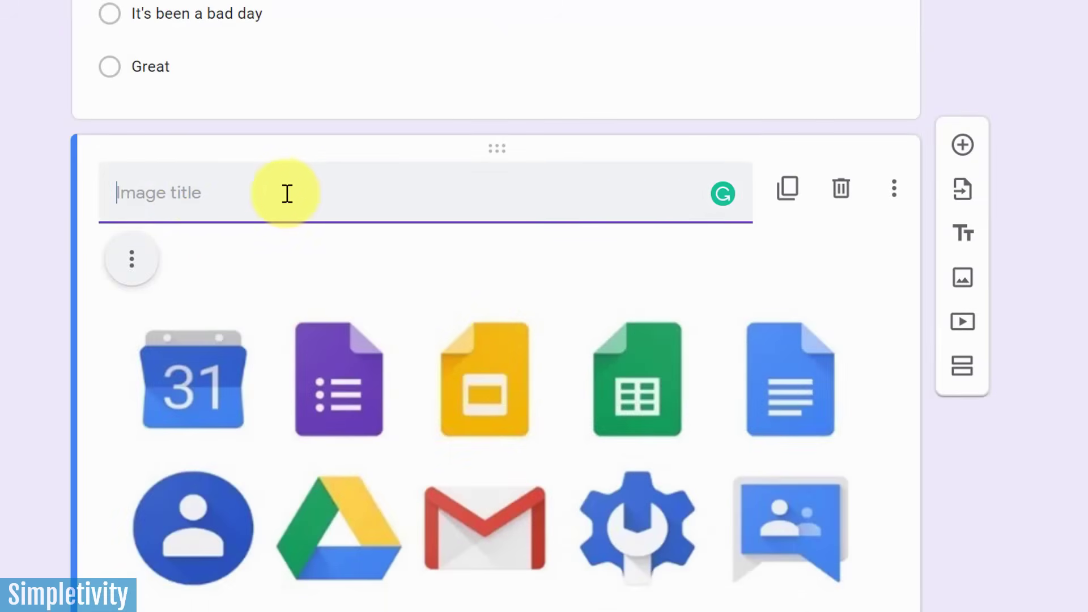
{"action": "scroll", "coordinate": [381, 253], "scroll_direction": "down", "scroll_amount": 2}
{"action": "scroll", "coordinate": [412, 296], "scroll_direction": "up", "scroll_amount": 2}
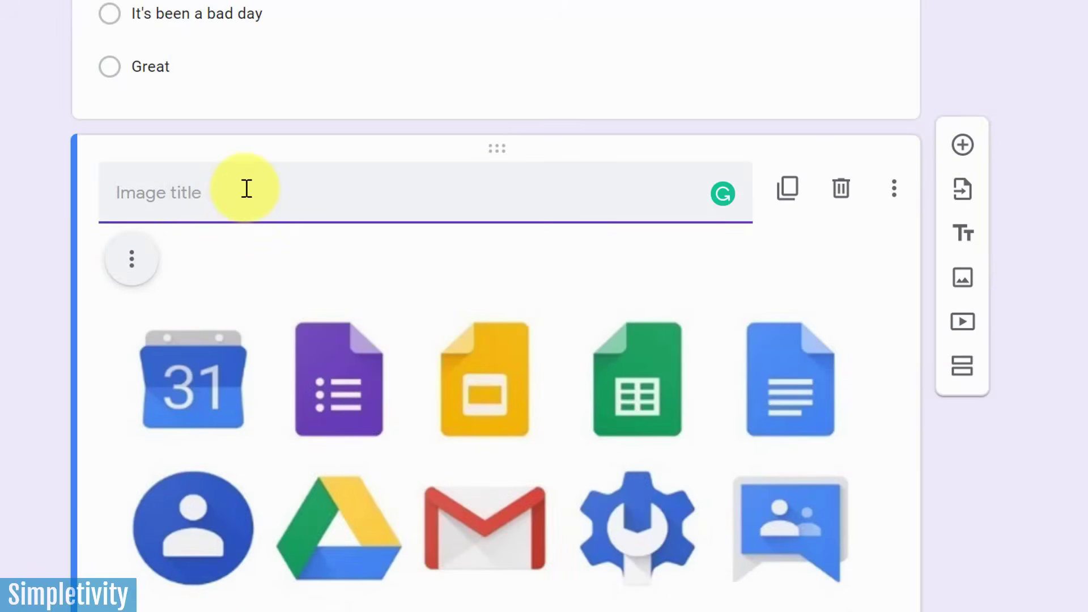
{"action": "scroll", "coordinate": [247, 188], "scroll_direction": "down", "scroll_amount": 6}
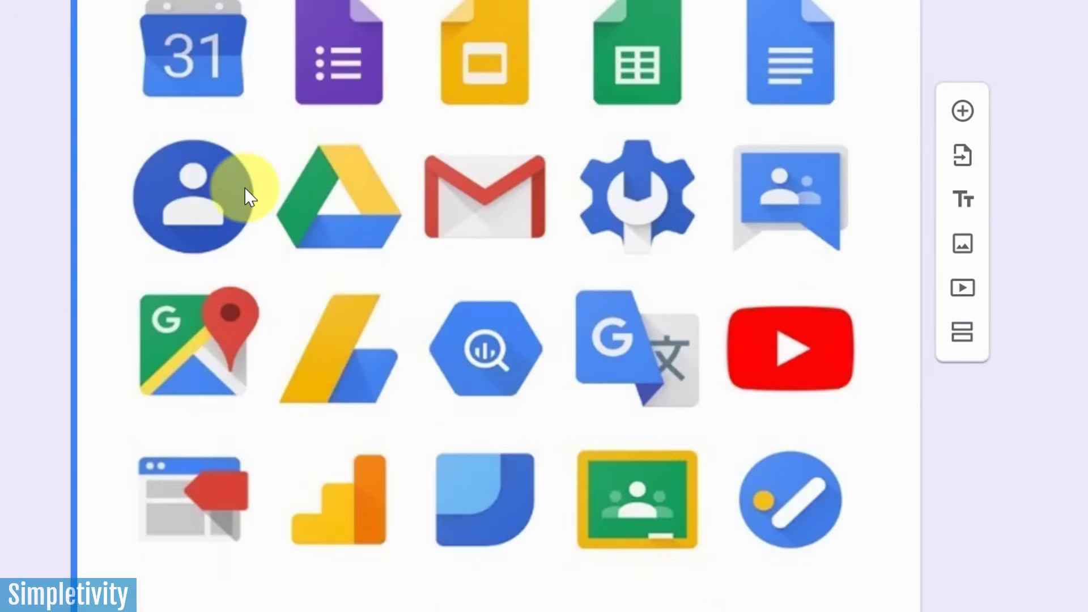
{"action": "scroll", "coordinate": [243, 194], "scroll_direction": "up", "scroll_amount": 2}
{"action": "scroll", "coordinate": [539, 233], "scroll_direction": "up", "scroll_amount": 4}
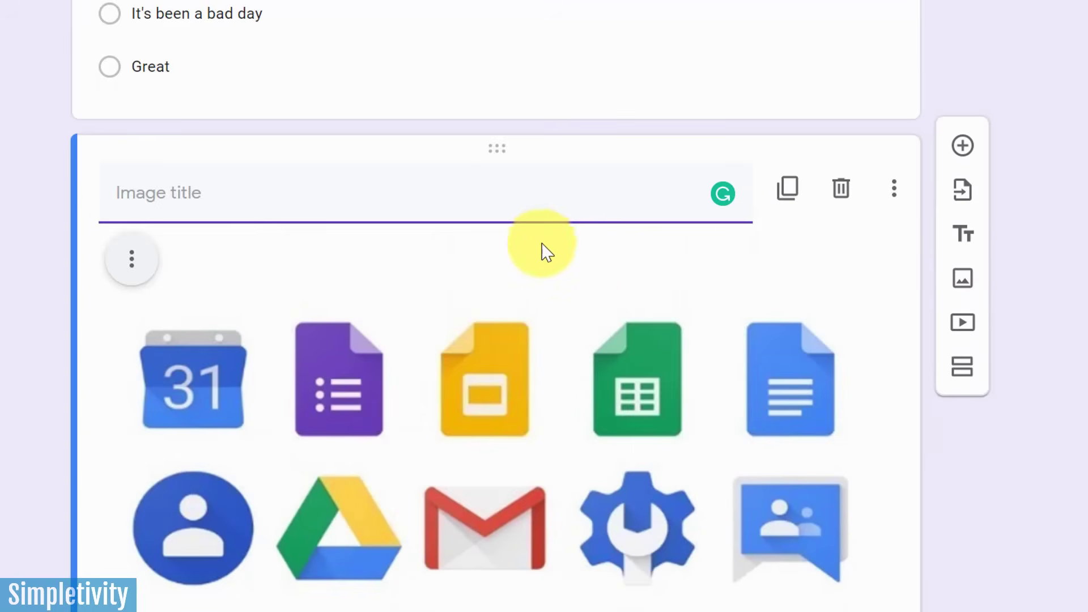
{"action": "left_click", "coordinate": [841, 192]}
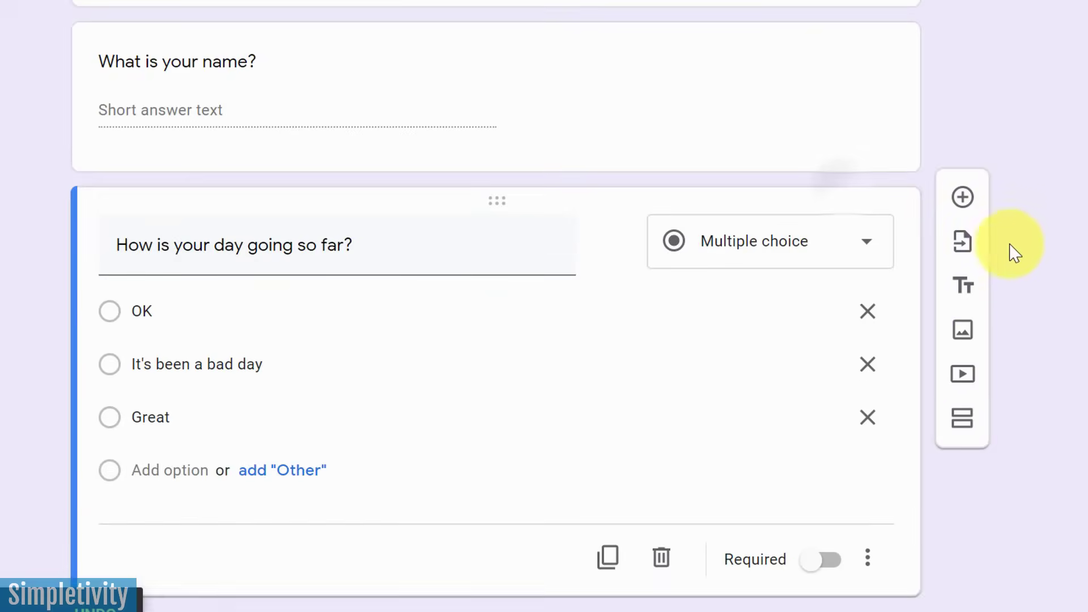
{"action": "left_click", "coordinate": [962, 422]}
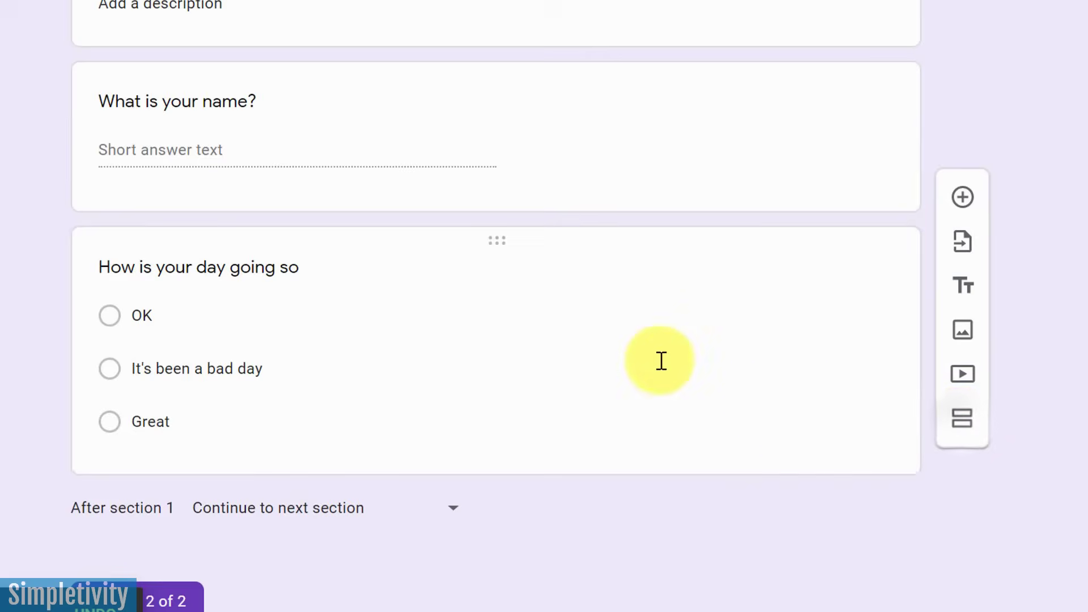
{"action": "scroll", "coordinate": [482, 262], "scroll_direction": "up", "scroll_amount": 7}
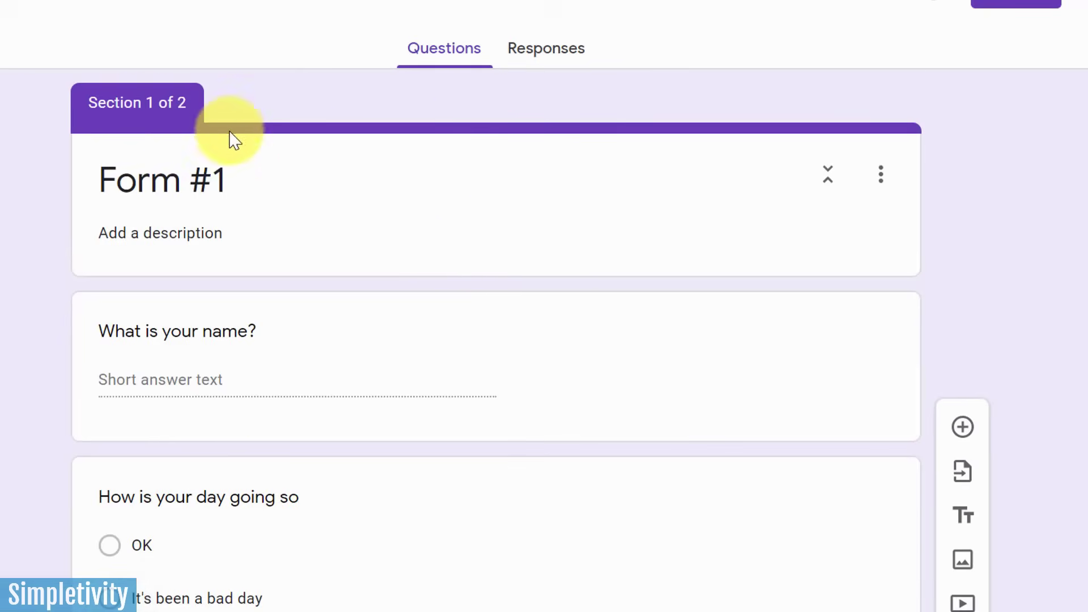
{"action": "scroll", "coordinate": [335, 204], "scroll_direction": "down", "scroll_amount": 4}
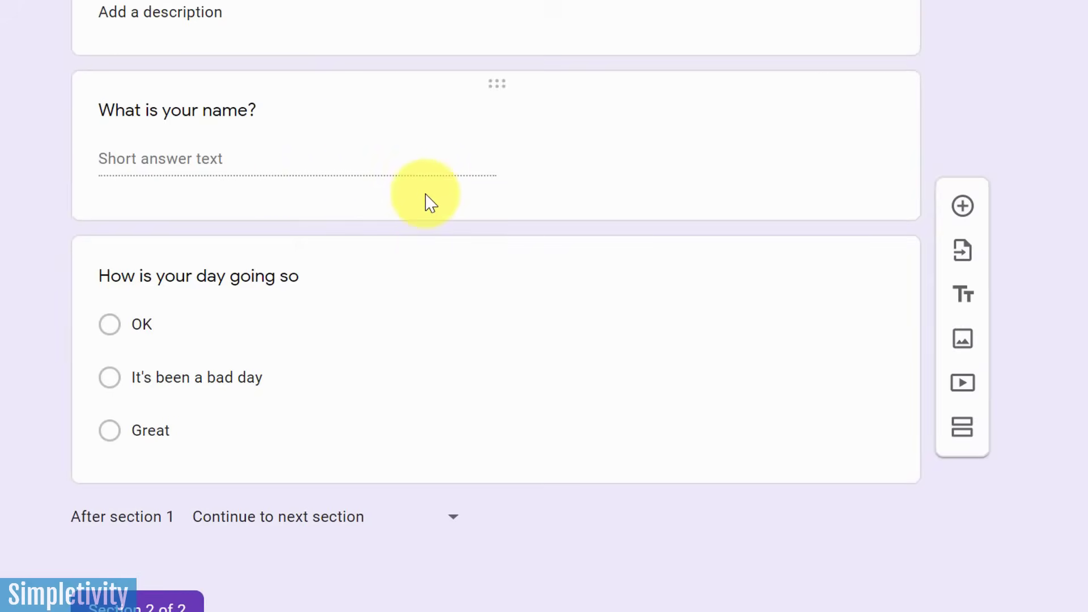
{"action": "scroll", "coordinate": [427, 202], "scroll_direction": "down", "scroll_amount": 3}
{"action": "left_click", "coordinate": [242, 500]}
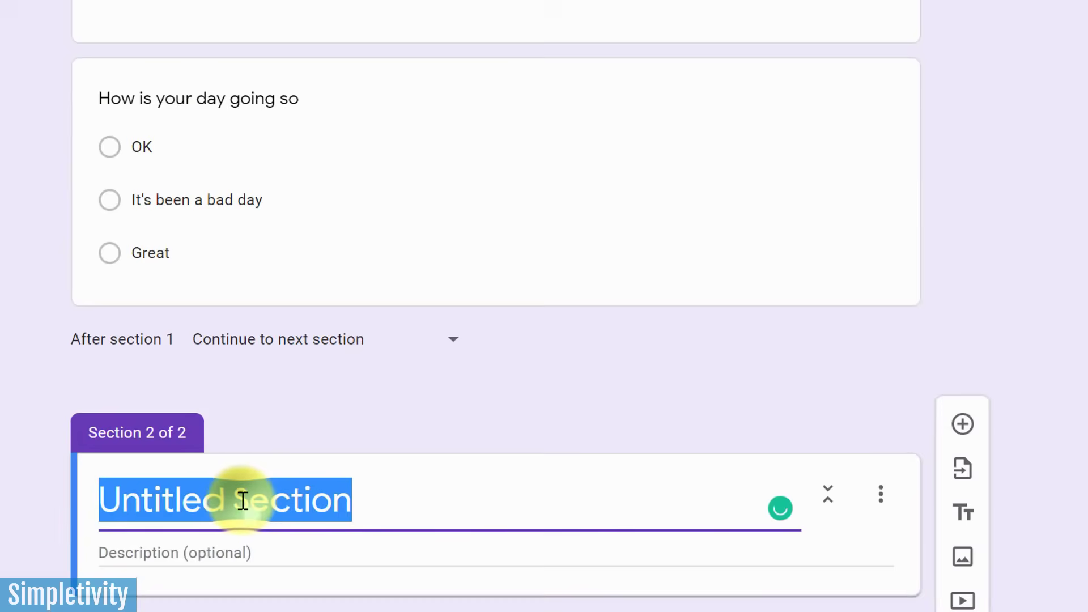
{"action": "type", "text": "New"}
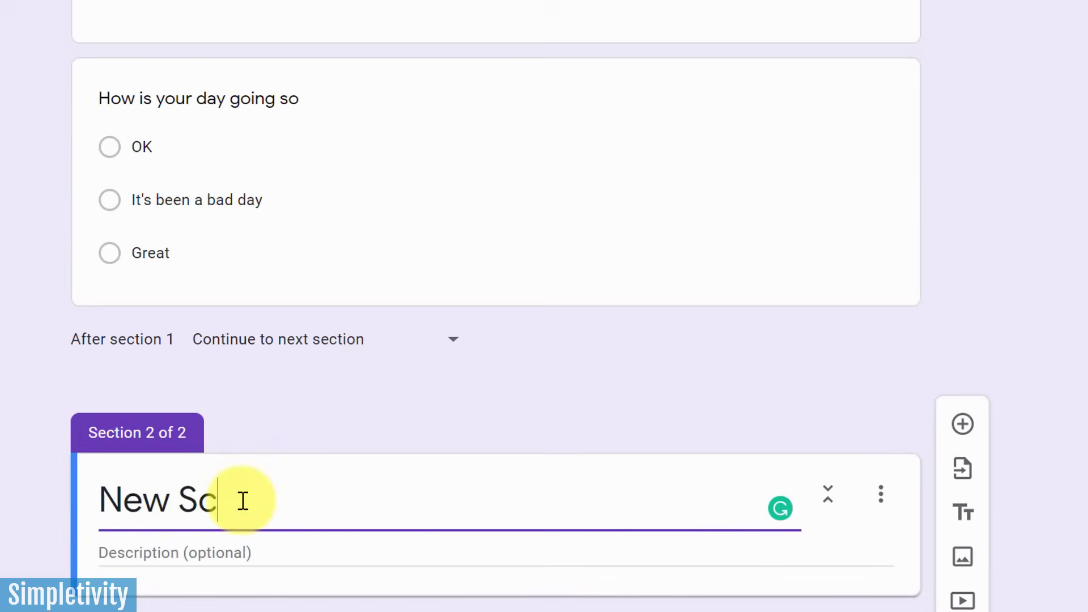
{"action": "type", "text": " Section"}
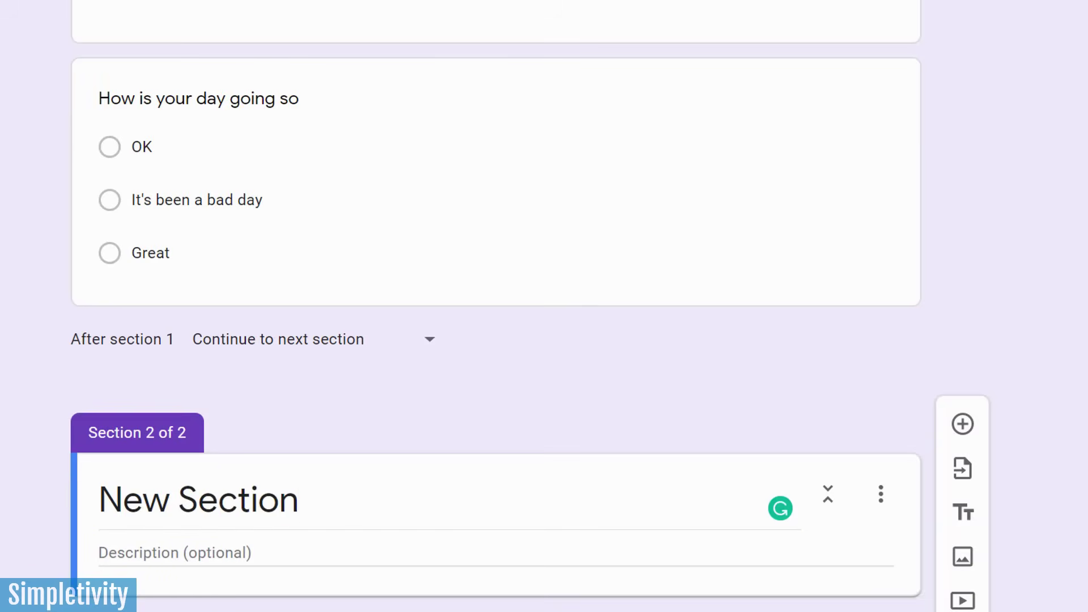
{"action": "scroll", "coordinate": [496, 306], "scroll_direction": "up", "scroll_amount": 7}
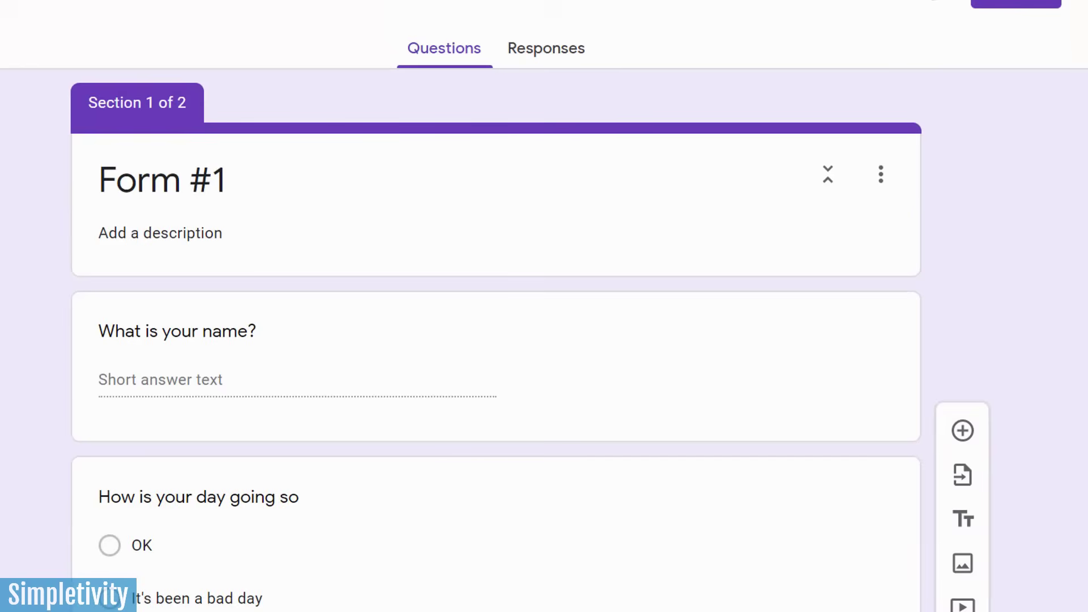
{"action": "scroll", "coordinate": [496, 306], "scroll_direction": "down", "scroll_amount": 4}
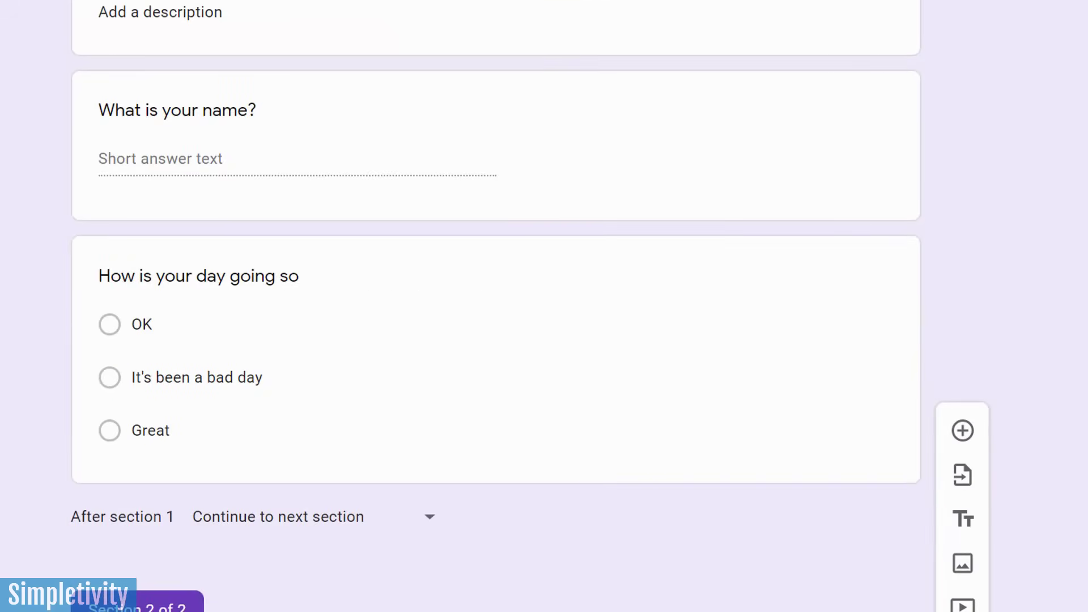
{"action": "scroll", "coordinate": [495, 306], "scroll_direction": "down", "scroll_amount": 1}
{"action": "scroll", "coordinate": [496, 306], "scroll_direction": "up", "scroll_amount": 4}
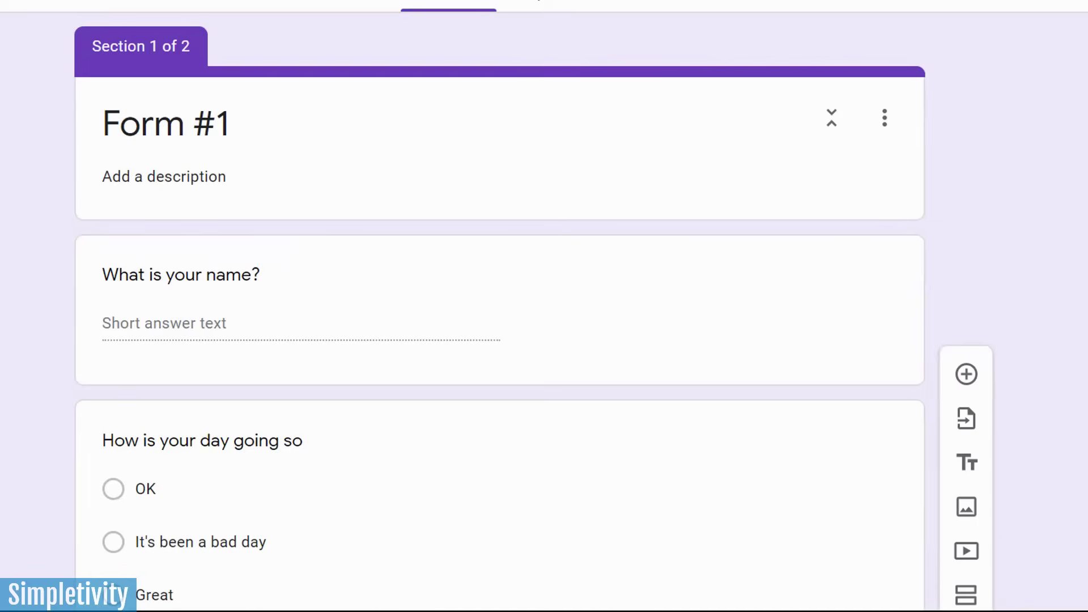
{"action": "scroll", "coordinate": [496, 306], "scroll_direction": "down", "scroll_amount": 6}
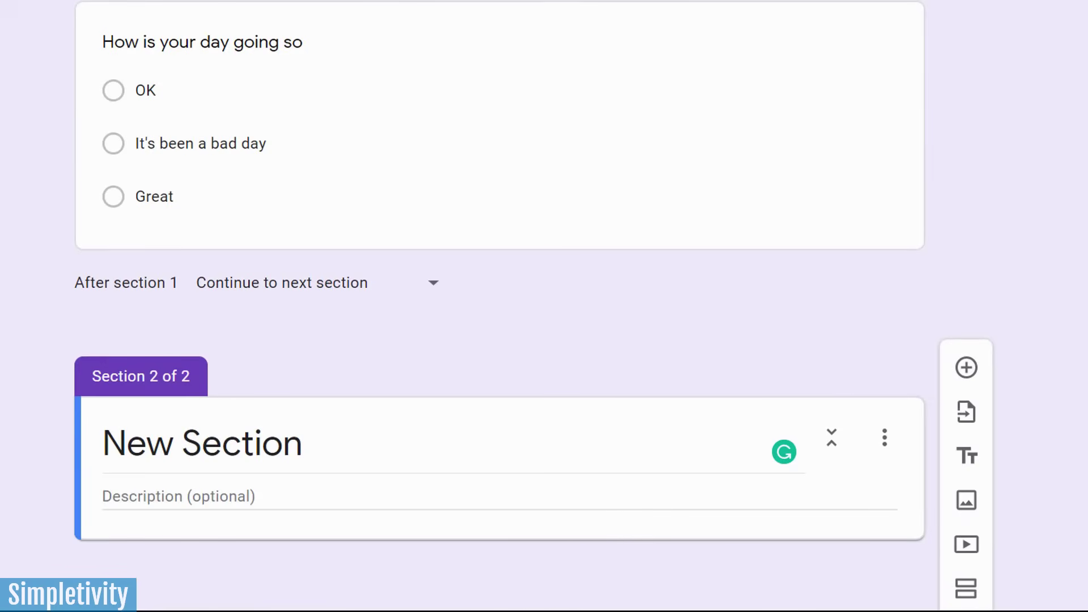
{"action": "scroll", "coordinate": [6, 329], "scroll_direction": "up", "scroll_amount": 7}
{"action": "scroll", "coordinate": [5, 329], "scroll_direction": "down", "scroll_amount": 7}
{"action": "scroll", "coordinate": [6, 328], "scroll_direction": "up", "scroll_amount": 6}
{"action": "scroll", "coordinate": [6, 329], "scroll_direction": "down", "scroll_amount": 5}
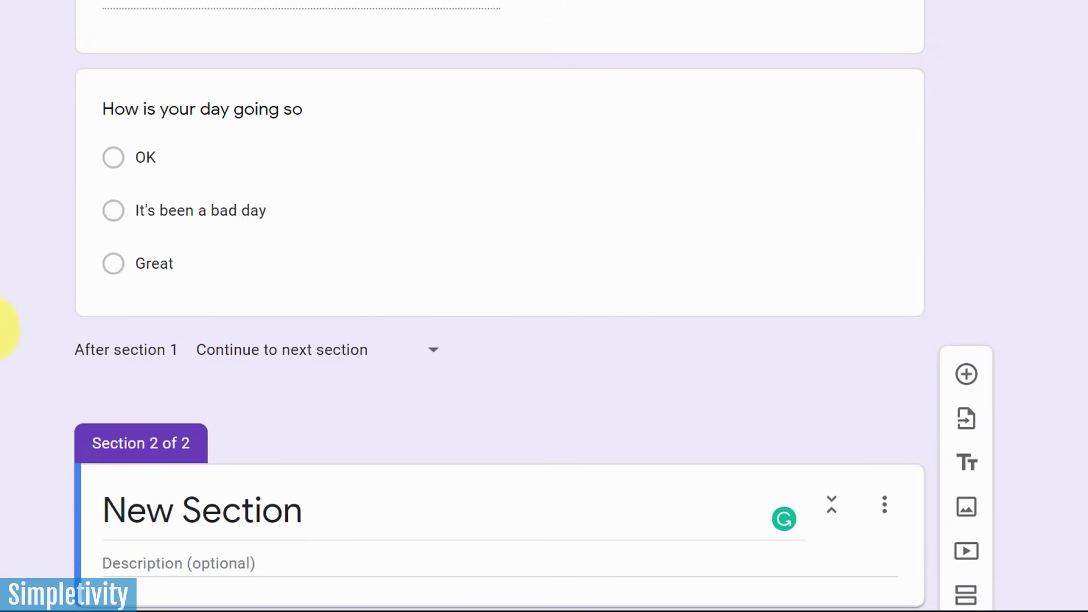
{"action": "scroll", "coordinate": [6, 328], "scroll_direction": "up", "scroll_amount": 2}
{"action": "scroll", "coordinate": [6, 329], "scroll_direction": "down", "scroll_amount": 3}
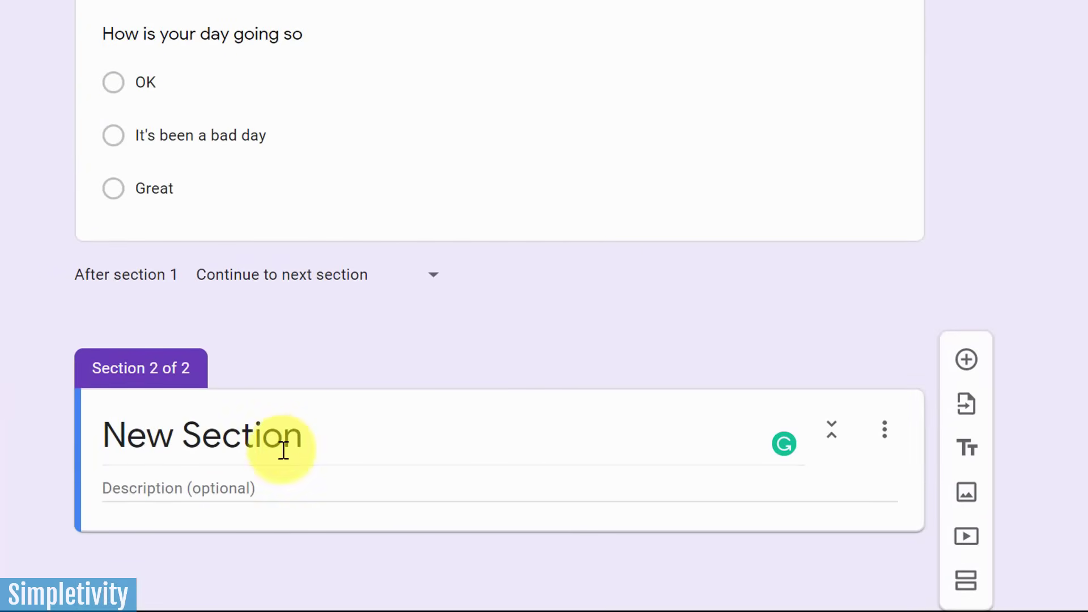
Step: Add a 'Quick sample' multiple-choice question with options 1, 2 and 3 to section 2
{"action": "left_click", "coordinate": [965, 368]}
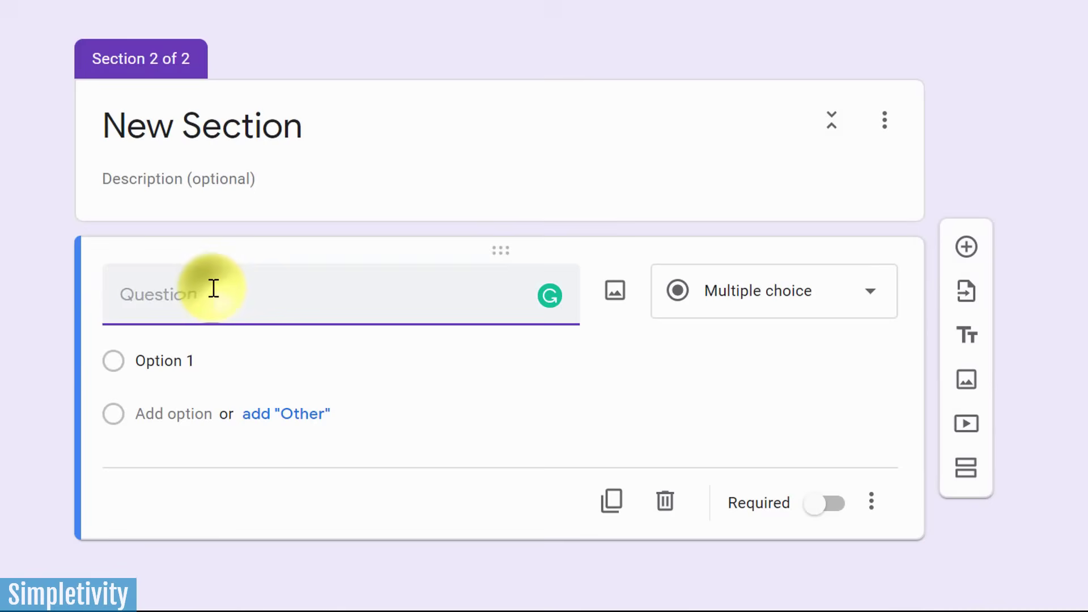
{"action": "type", "text": "Quick samp"}
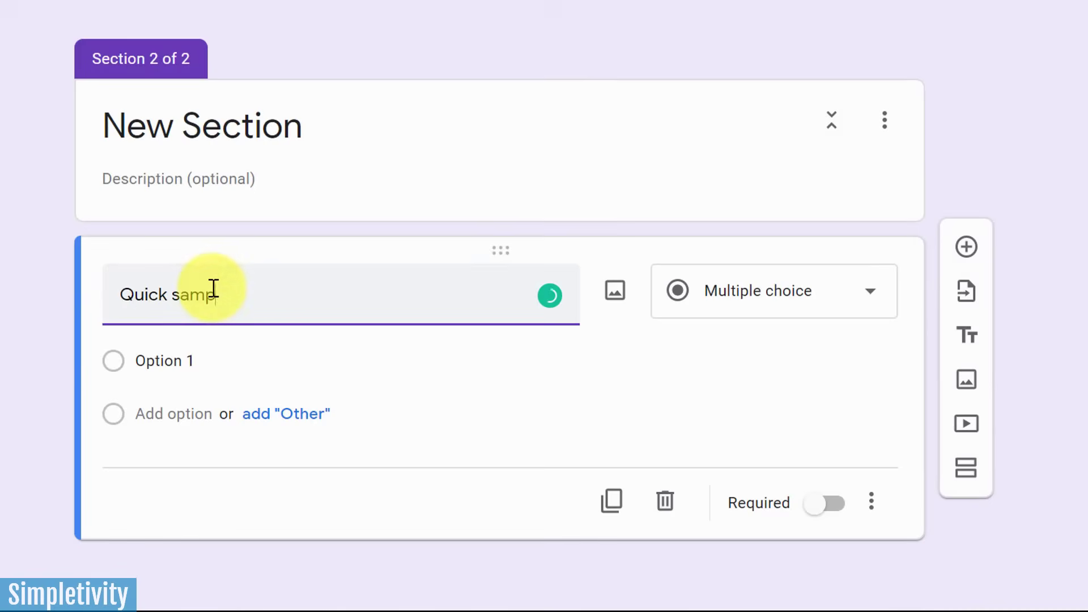
{"action": "type", "text": "le"}
{"action": "left_click", "coordinate": [163, 359]}
{"action": "type", "text": "1"}
{"action": "left_click", "coordinate": [176, 421]}
{"action": "type", "text": "2"}
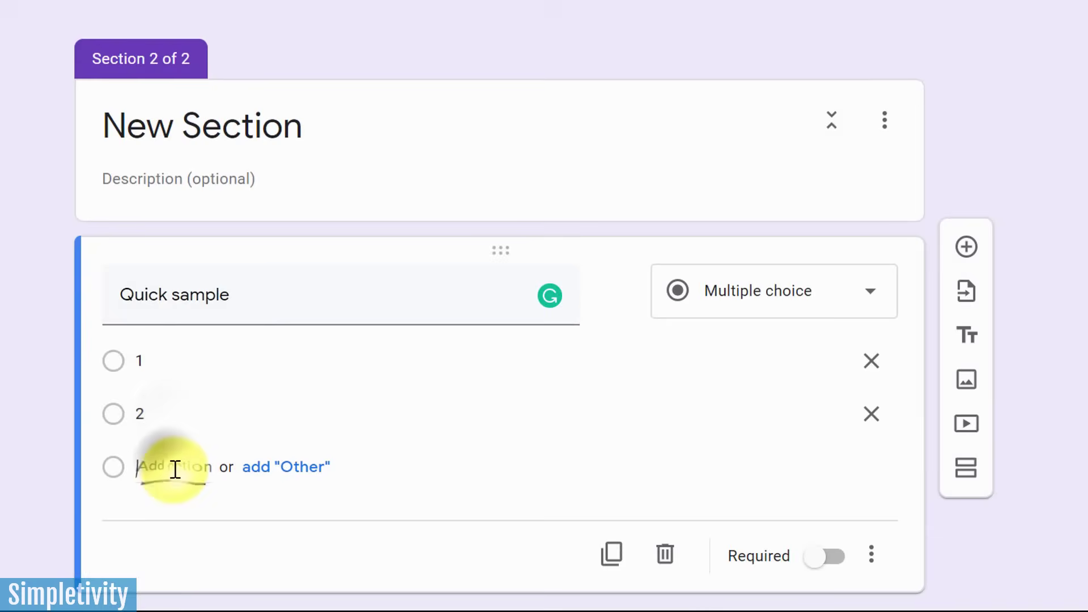
{"action": "left_click", "coordinate": [175, 463]}
{"action": "type", "text": "3"}
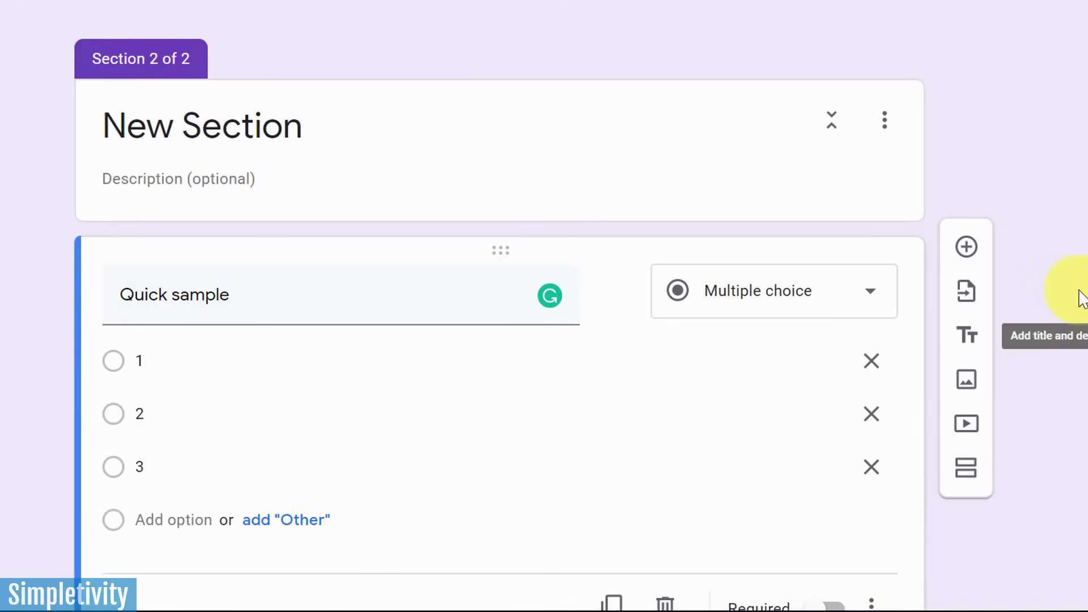
{"action": "scroll", "coordinate": [1085, 231], "scroll_direction": "up", "scroll_amount": 6}
{"action": "scroll", "coordinate": [1085, 231], "scroll_direction": "up", "scroll_amount": 7}
{"action": "scroll", "coordinate": [1085, 231], "scroll_direction": "down", "scroll_amount": 13}
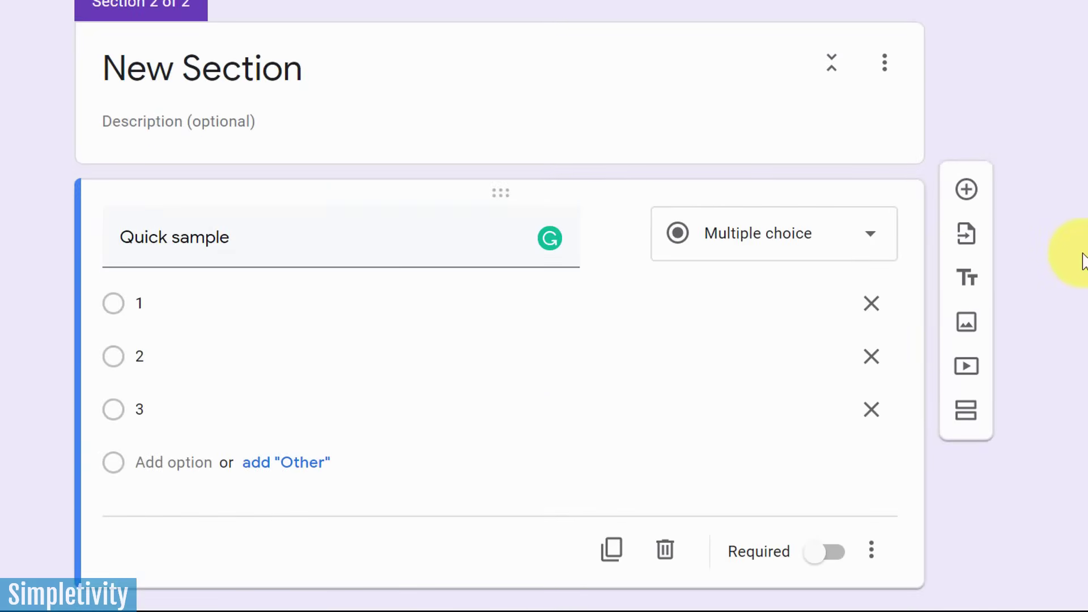
{"action": "scroll", "coordinate": [1084, 260], "scroll_direction": "up", "scroll_amount": 13}
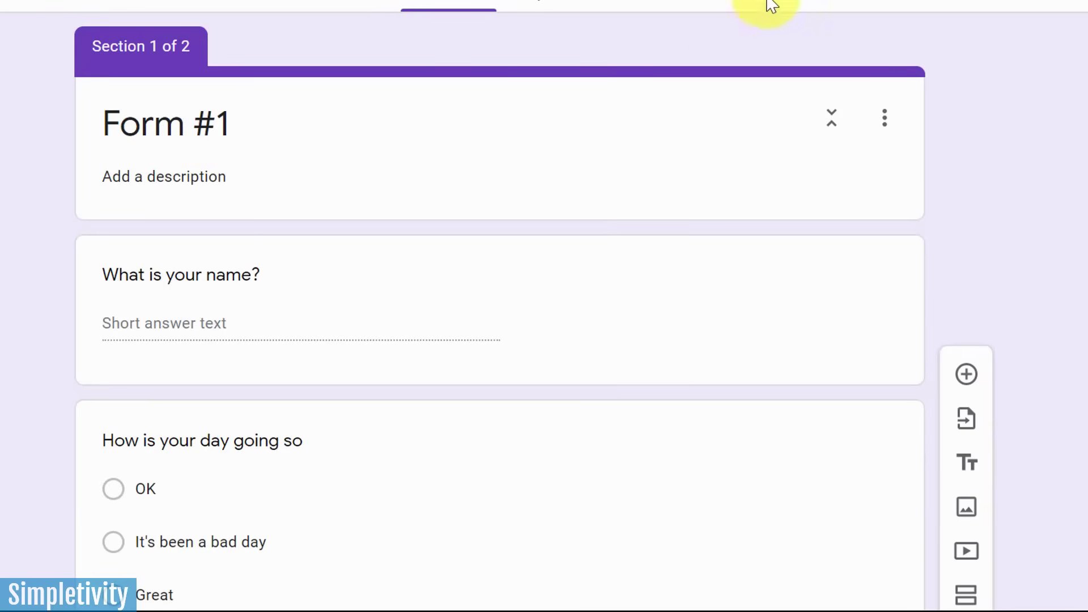
{"action": "scroll", "coordinate": [971, 214], "scroll_direction": "down", "scroll_amount": 13}
{"action": "scroll", "coordinate": [907, 298], "scroll_direction": "up", "scroll_amount": 12}
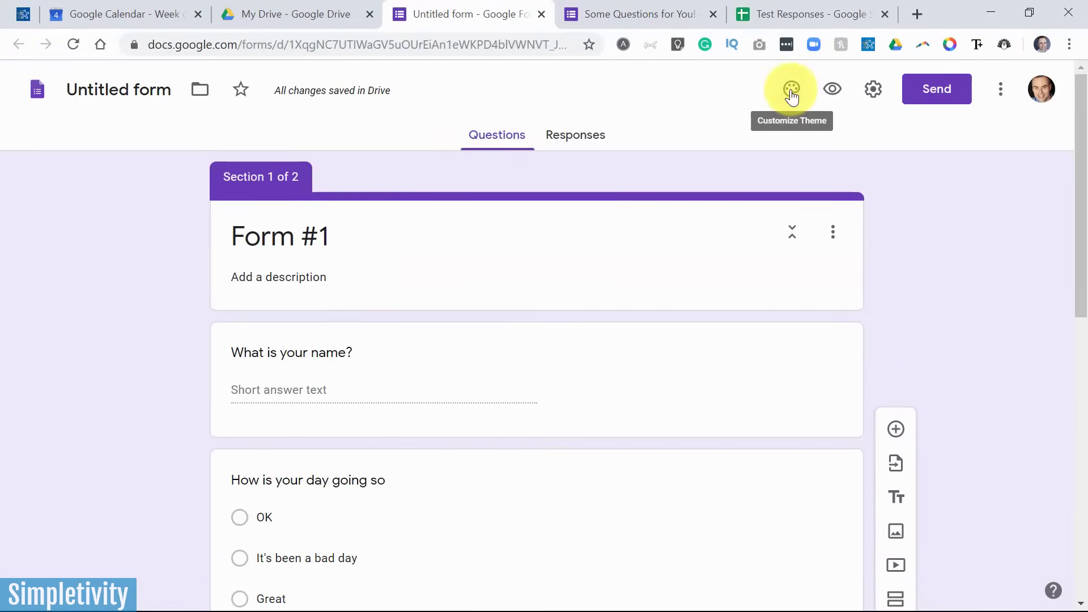
Step: Bring up the theme options, then view the themed 'Some Questions for You!' form for comparison
{"action": "left_click", "coordinate": [792, 91]}
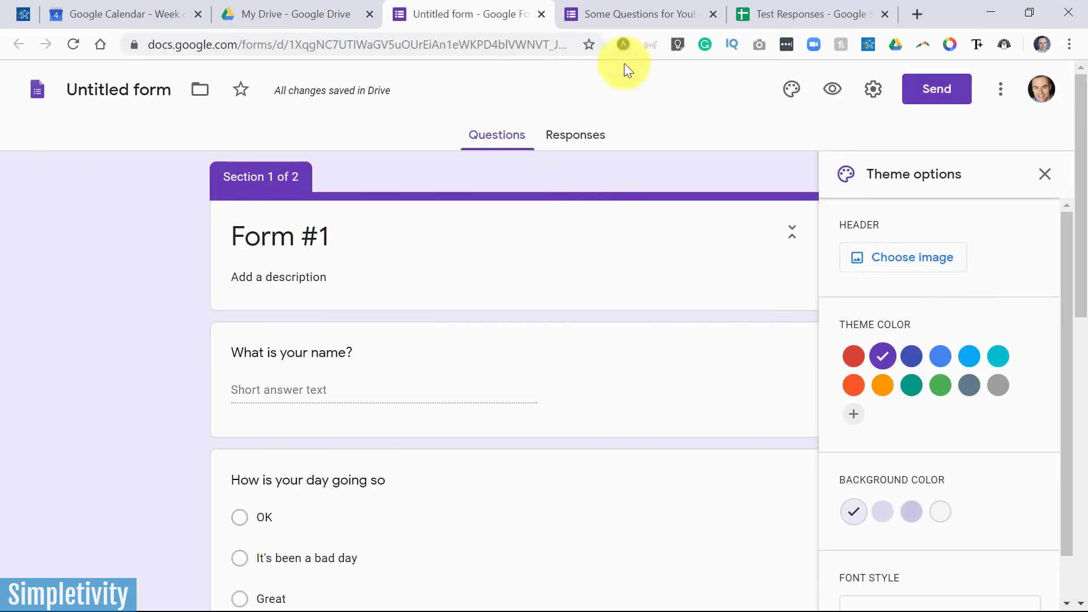
{"action": "left_click", "coordinate": [634, 12]}
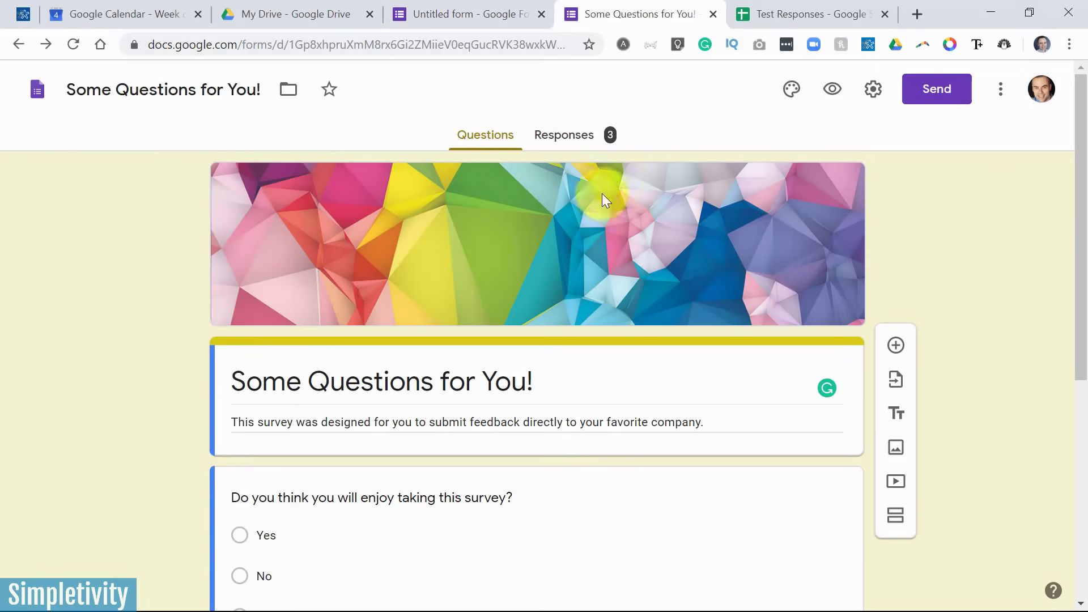
Step: Set the theme colour to Red Orange and the background to the darker peach swatch
{"action": "left_click", "coordinate": [493, 12]}
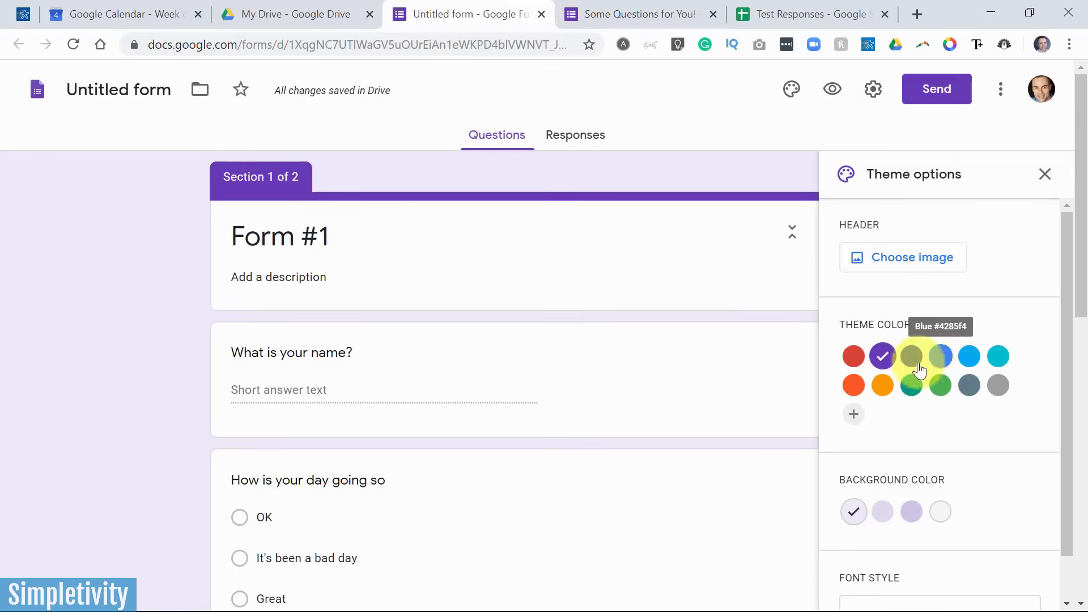
{"action": "left_click", "coordinate": [941, 358]}
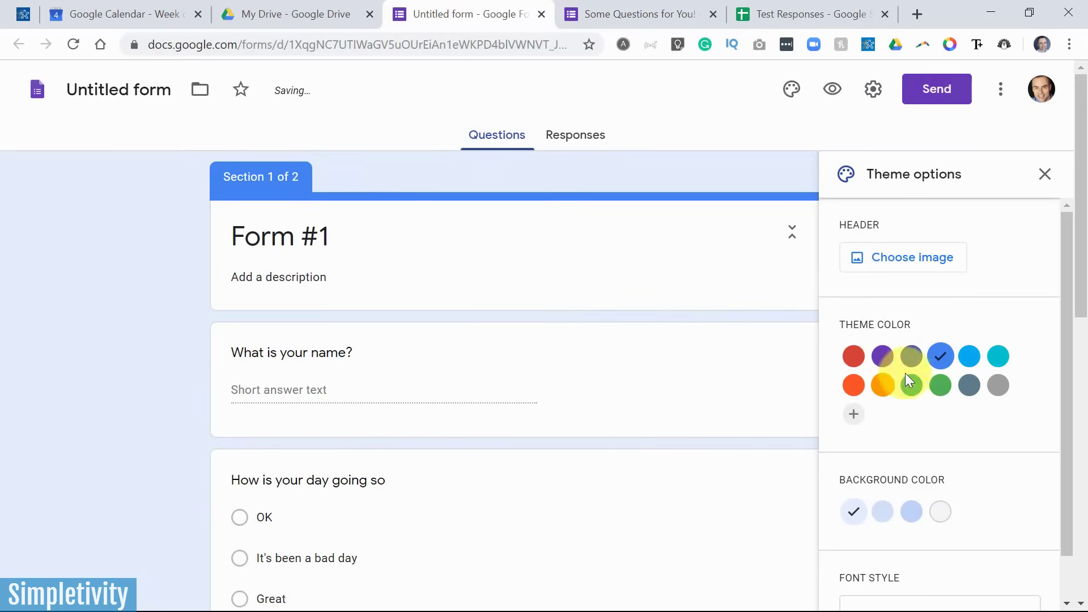
{"action": "left_click", "coordinate": [913, 359]}
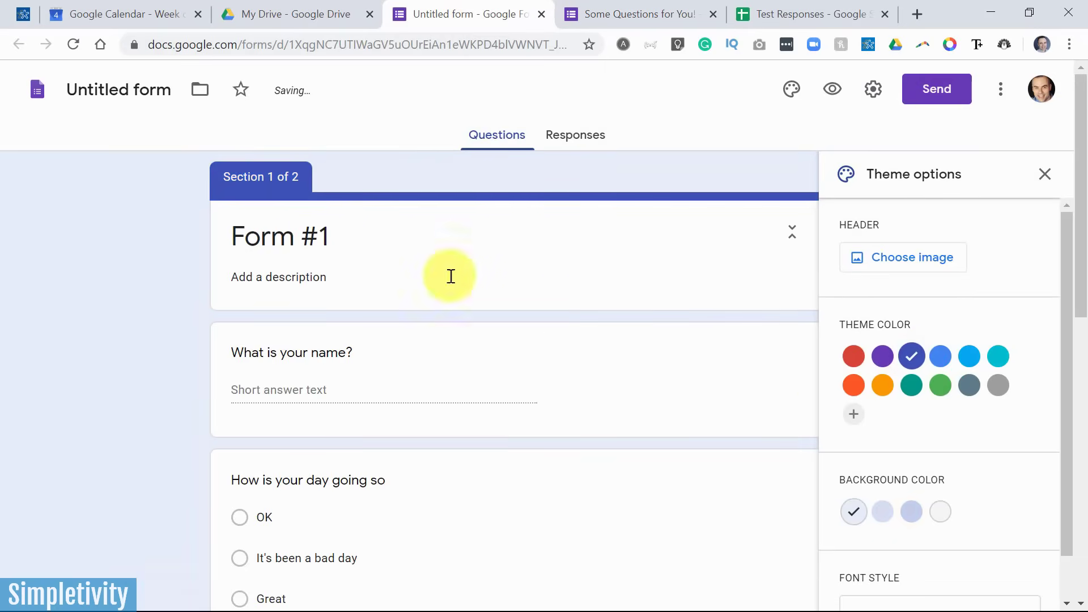
{"action": "left_click", "coordinate": [853, 386]}
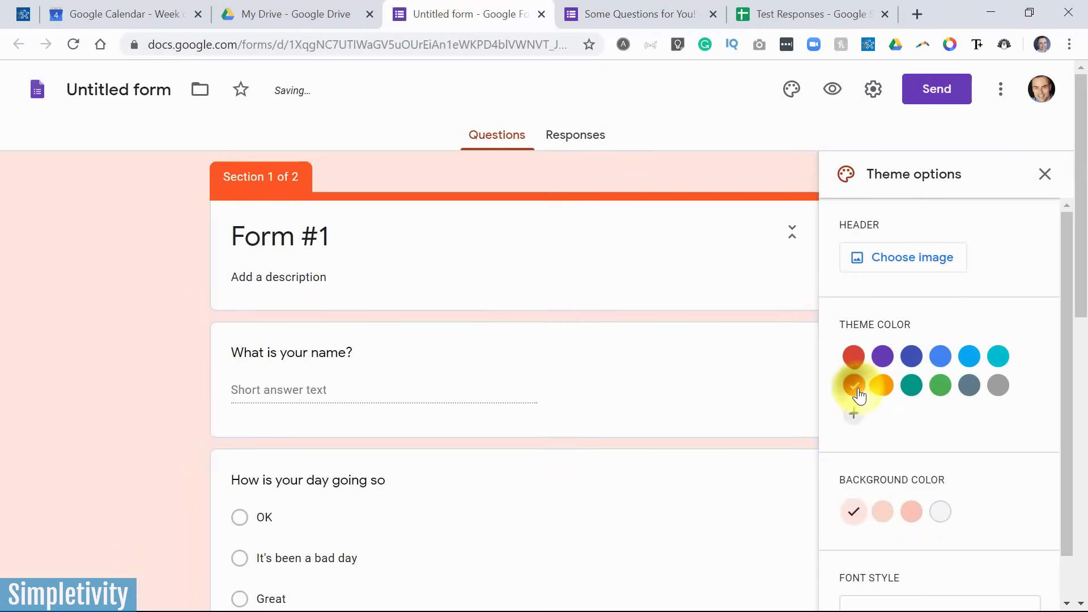
{"action": "scroll", "coordinate": [543, 331], "scroll_direction": "down", "scroll_amount": 3}
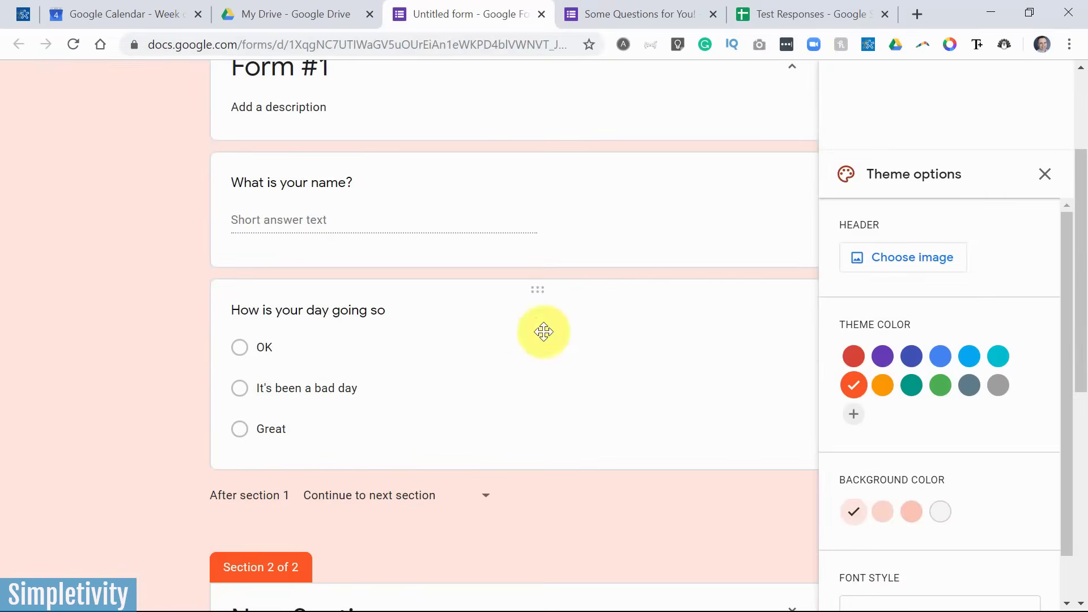
{"action": "left_click", "coordinate": [912, 514]}
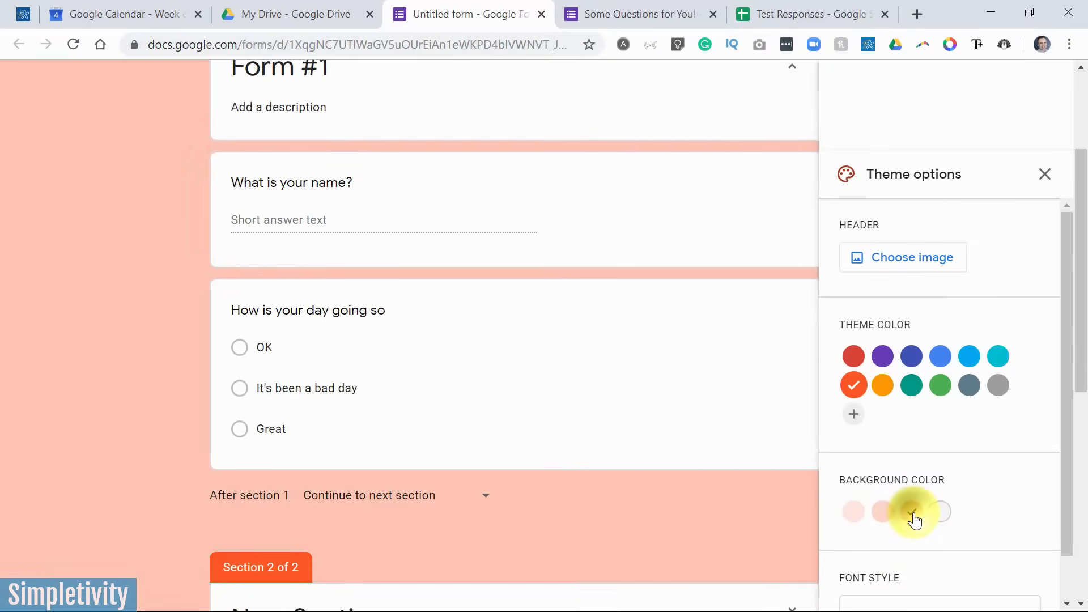
{"action": "left_click", "coordinate": [945, 517]}
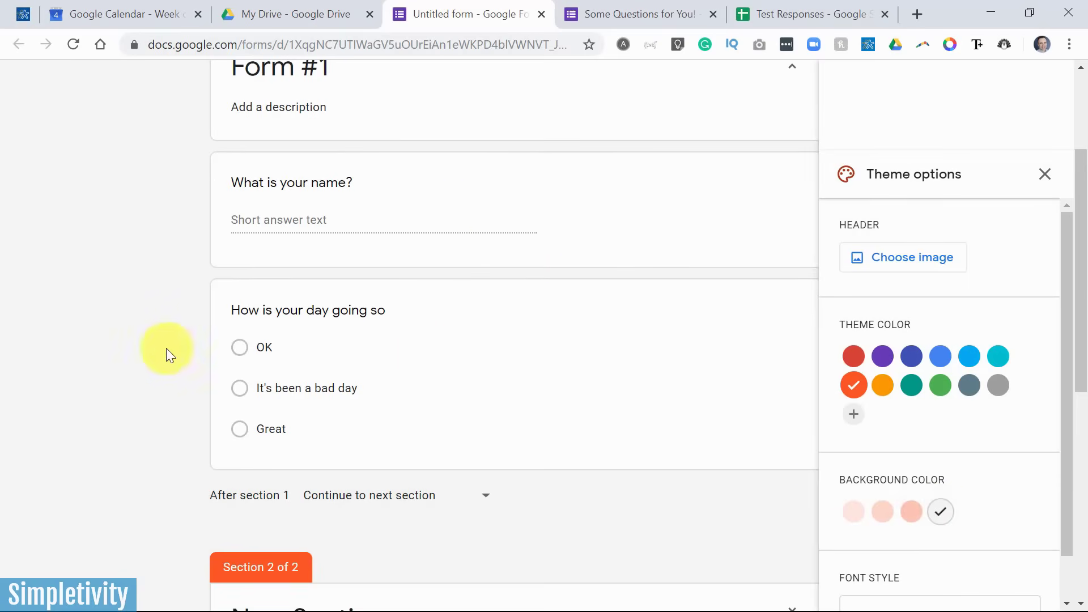
{"action": "left_click", "coordinate": [913, 512]}
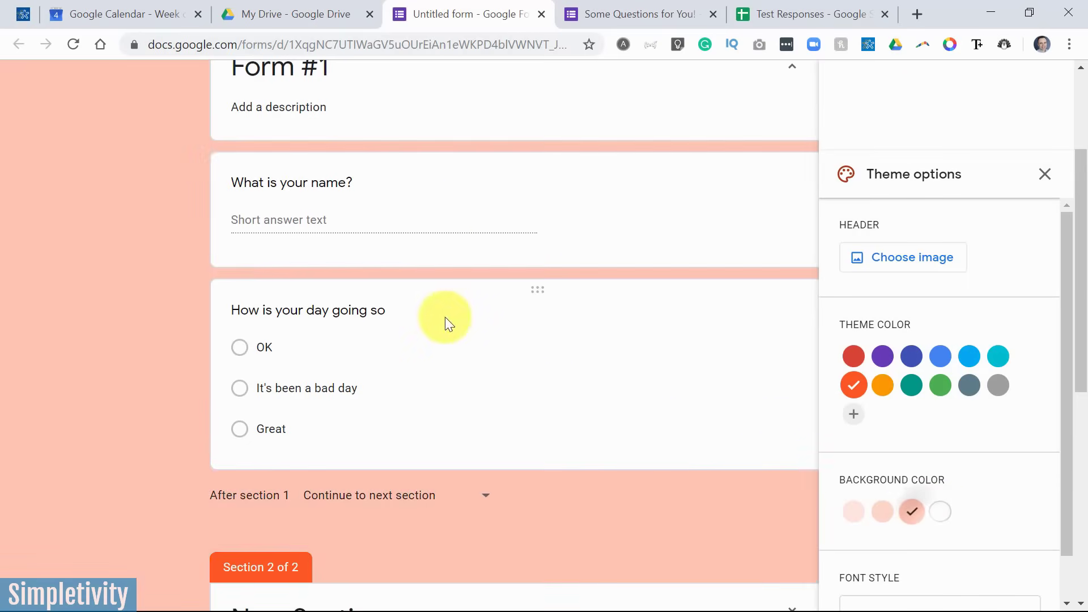
{"action": "scroll", "coordinate": [444, 317], "scroll_direction": "up", "scroll_amount": 3}
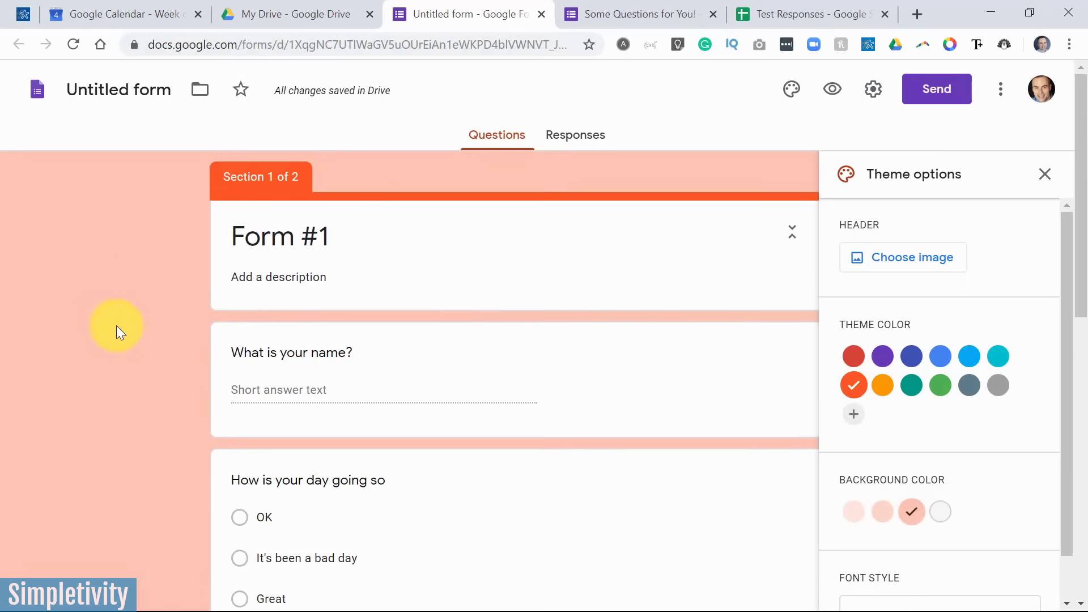
{"action": "scroll", "coordinate": [113, 325], "scroll_direction": "down", "scroll_amount": 3}
{"action": "scroll", "coordinate": [995, 404], "scroll_direction": "down", "scroll_amount": 1}
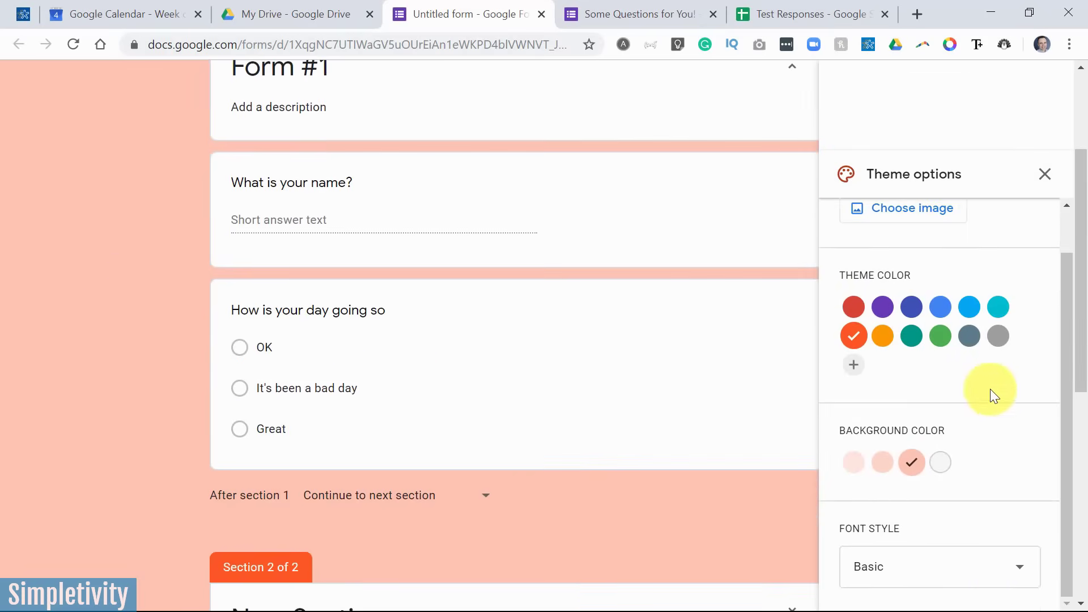
Step: Try the Decorative font style, then switch back to Basic
{"action": "left_click", "coordinate": [941, 570]}
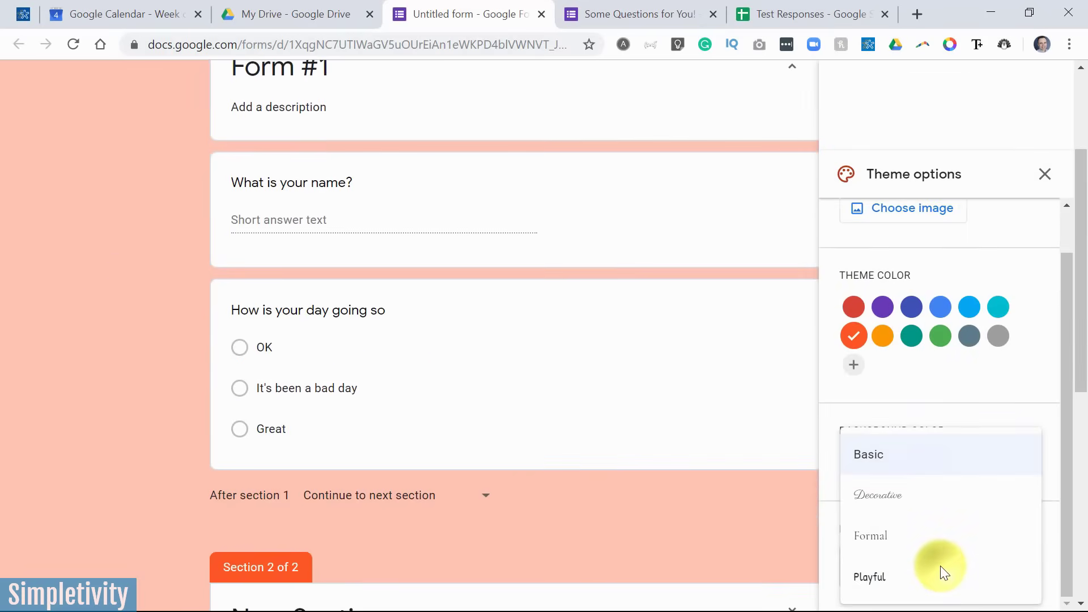
{"action": "left_click", "coordinate": [908, 508]}
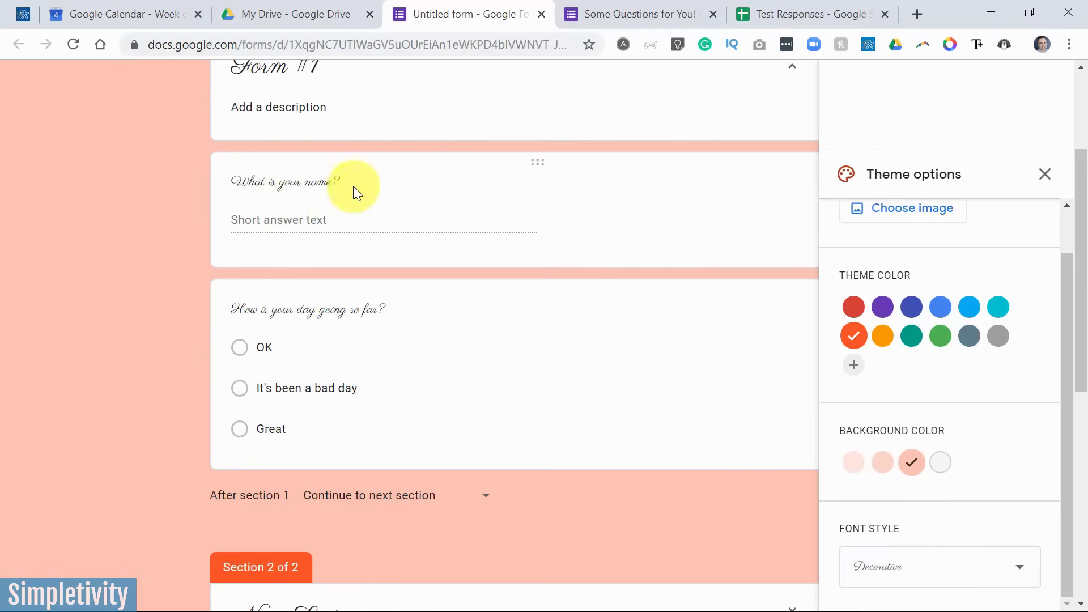
{"action": "left_click", "coordinate": [933, 567]}
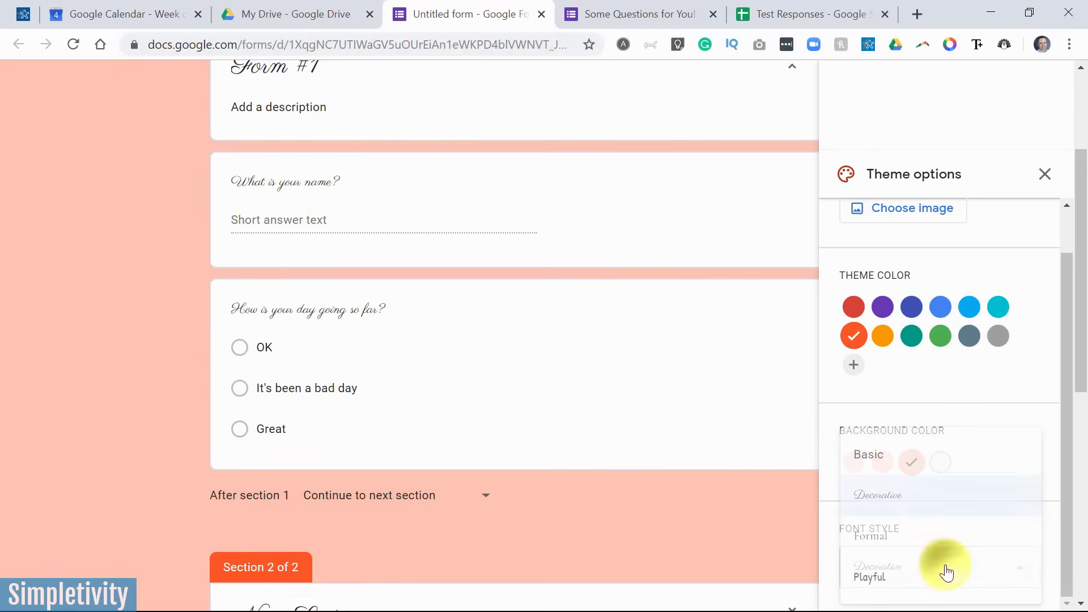
{"action": "left_click", "coordinate": [887, 458]}
{"action": "scroll", "coordinate": [531, 409], "scroll_direction": "up", "scroll_amount": 3}
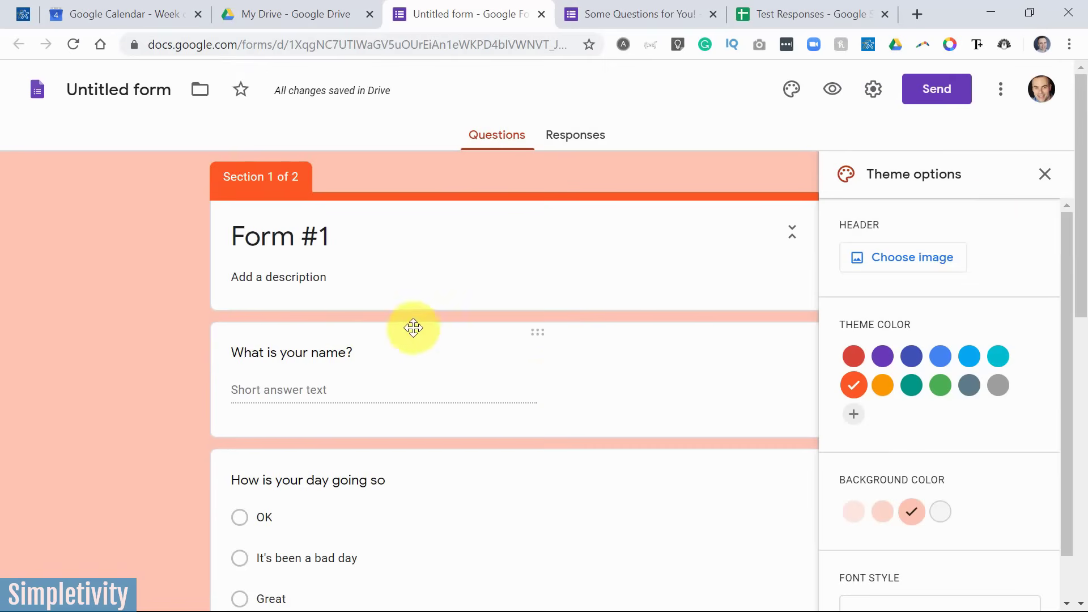
Step: Close the theme panel and enter a respondent name in the preview's first question
{"action": "left_click", "coordinate": [1048, 177]}
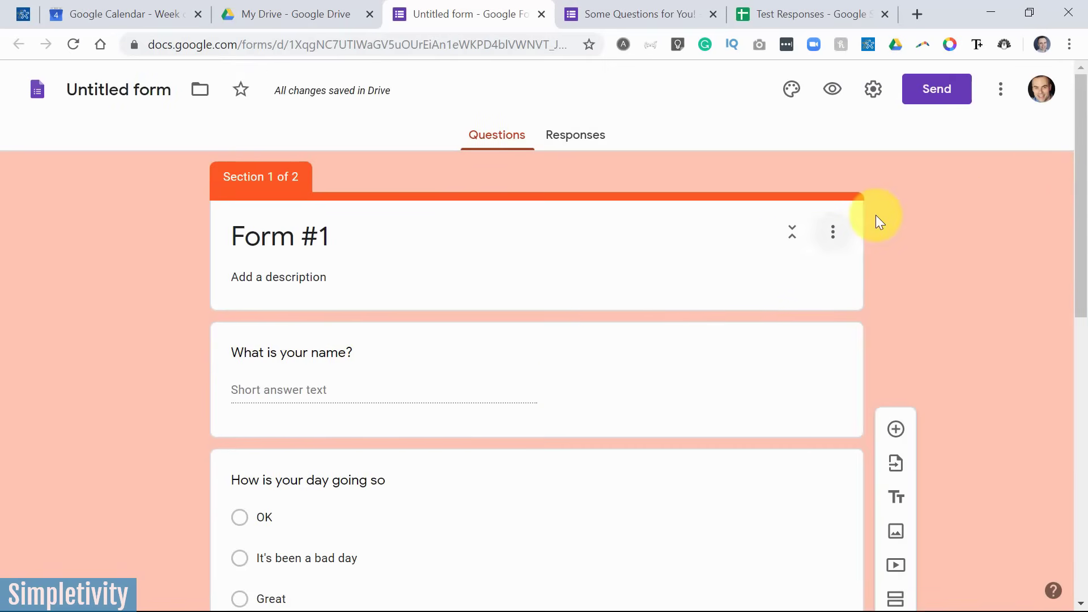
{"action": "scroll", "coordinate": [341, 259], "scroll_direction": "down", "scroll_amount": 11}
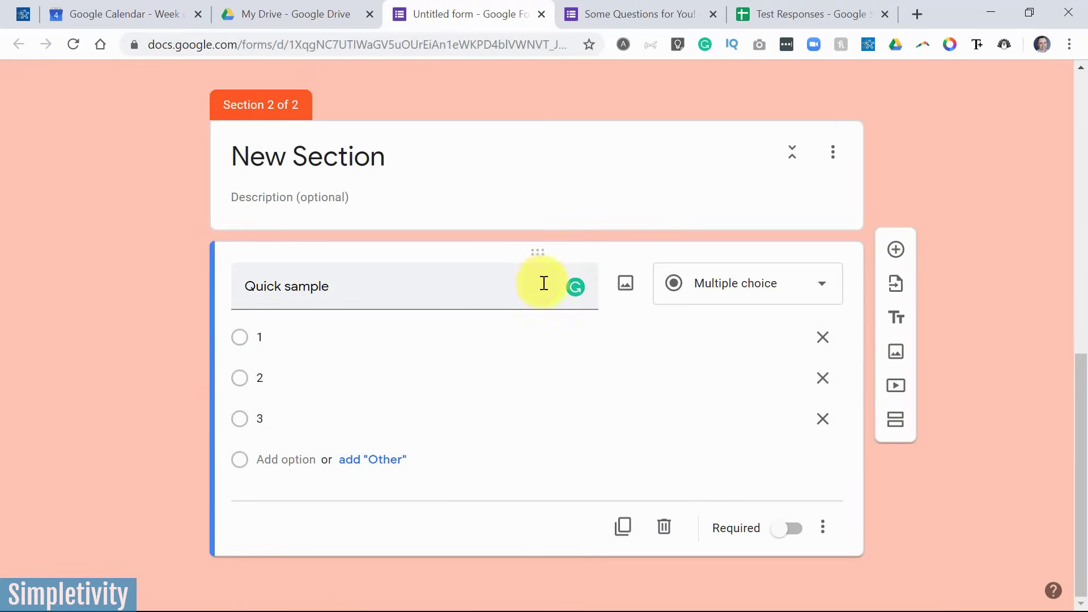
{"action": "scroll", "coordinate": [565, 305], "scroll_direction": "up", "scroll_amount": 12}
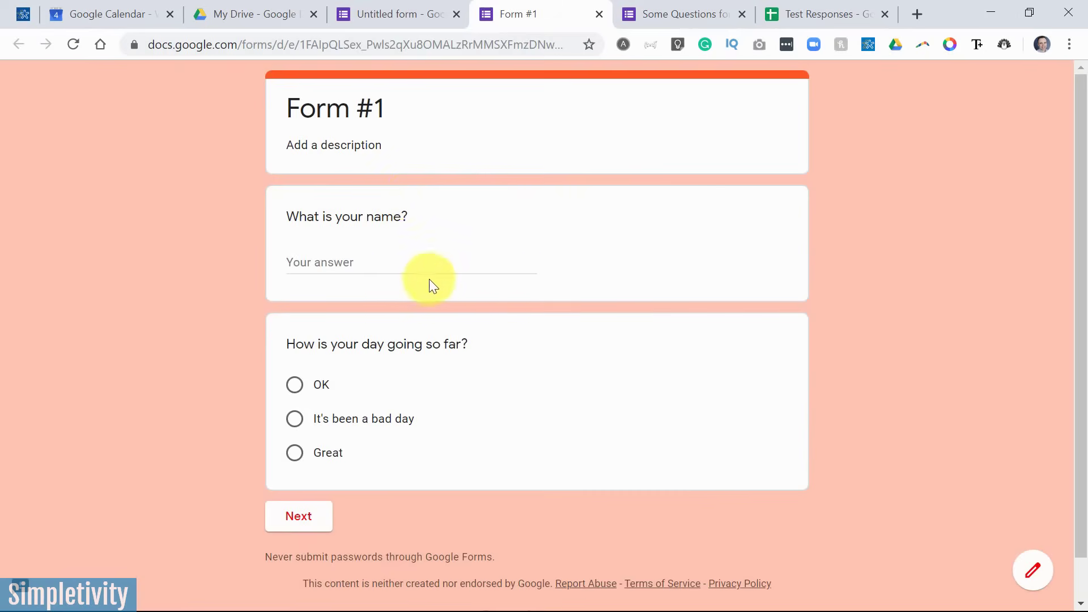
{"action": "left_click", "coordinate": [376, 261]}
{"action": "type", "text": "Scott"}
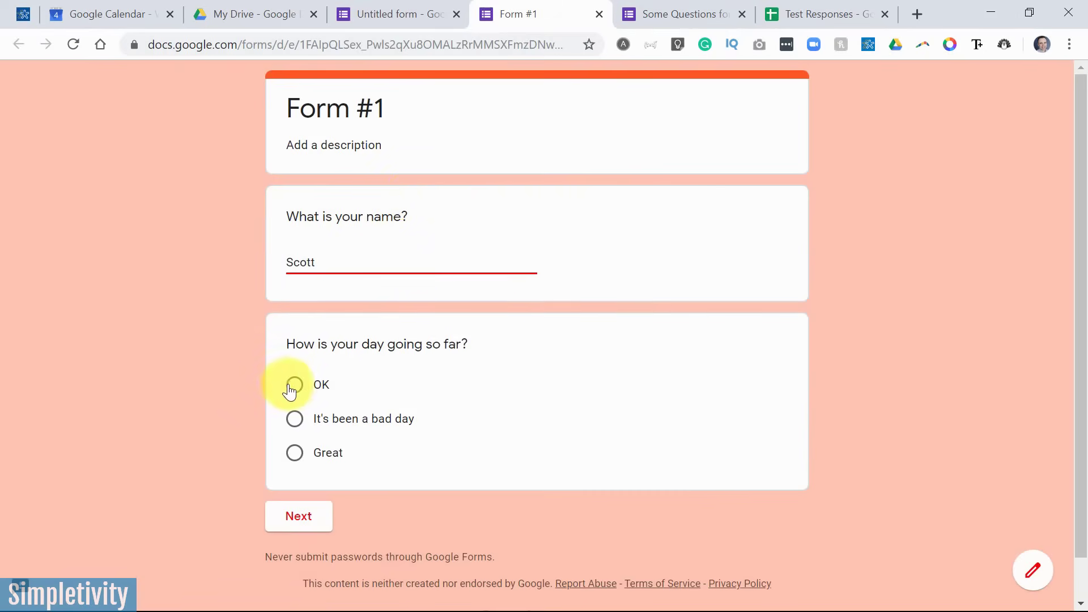
Step: Answer Great, continue to the second section, and pick 2 for Quick sample
{"action": "left_click", "coordinate": [296, 456]}
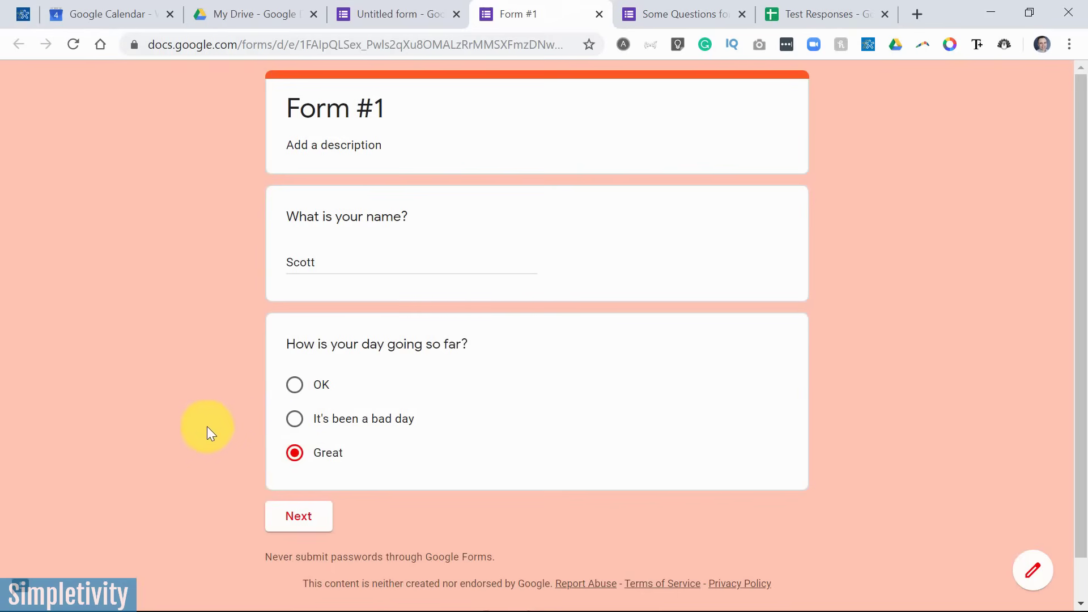
{"action": "left_click", "coordinate": [297, 519]}
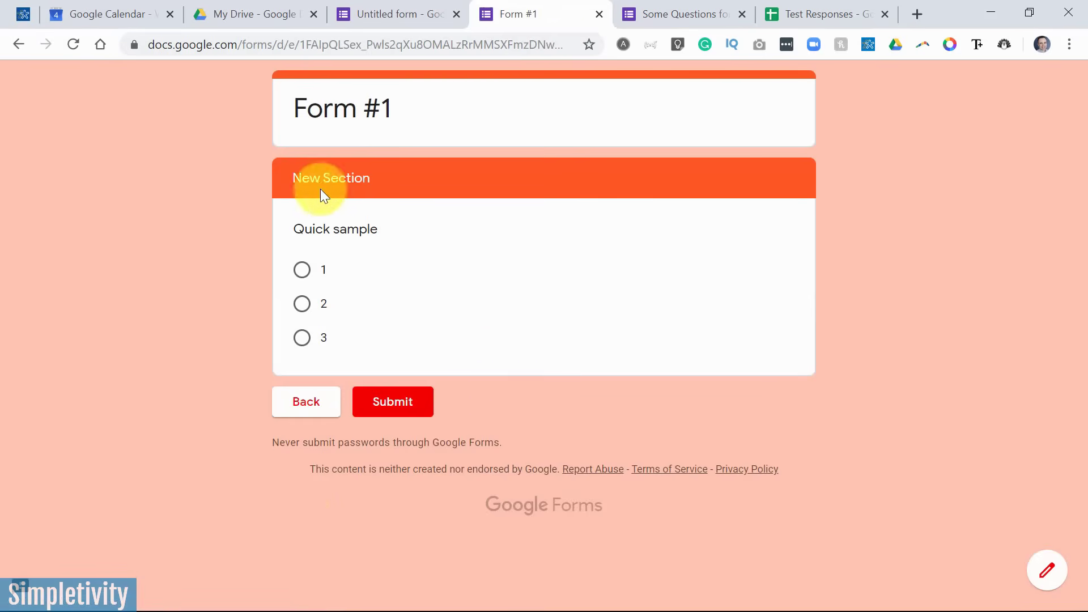
{"action": "left_click", "coordinate": [301, 304]}
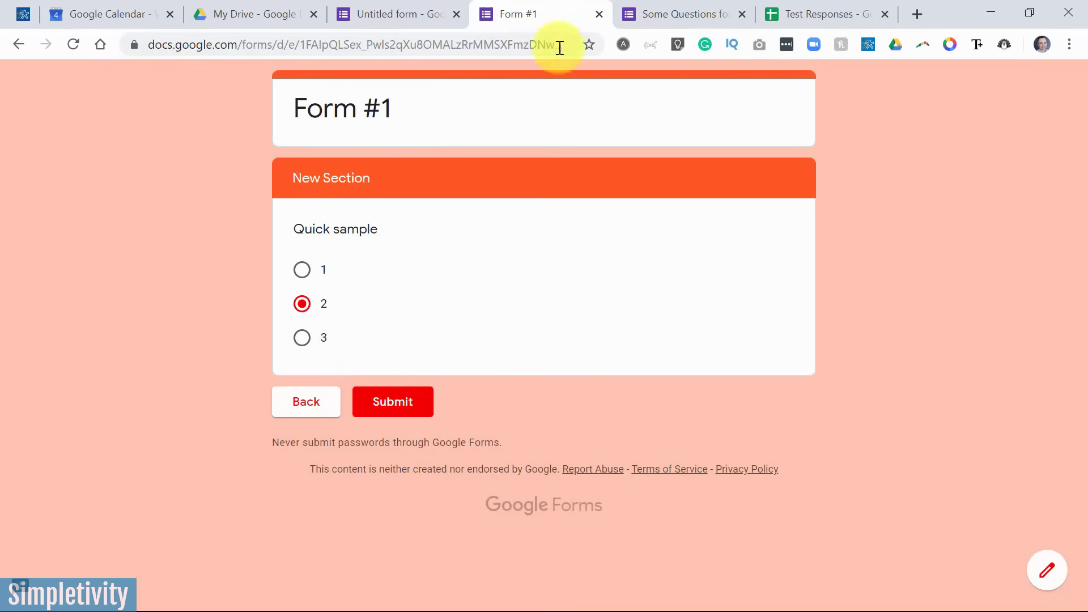
Step: Leave the preview without submitting and bring up the form's General settings
{"action": "left_click", "coordinate": [598, 13]}
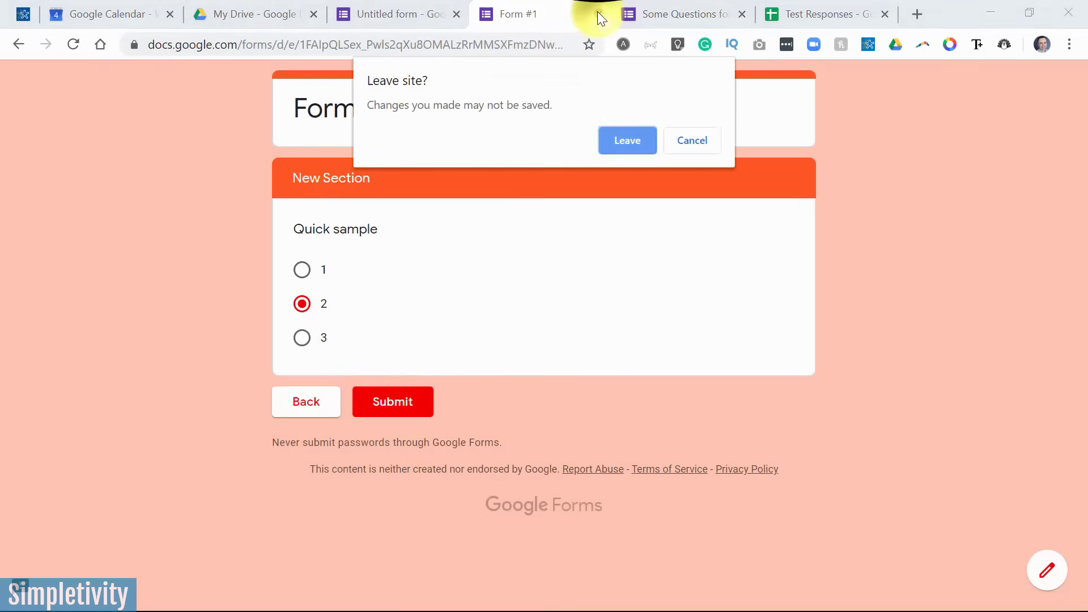
{"action": "left_click", "coordinate": [627, 141]}
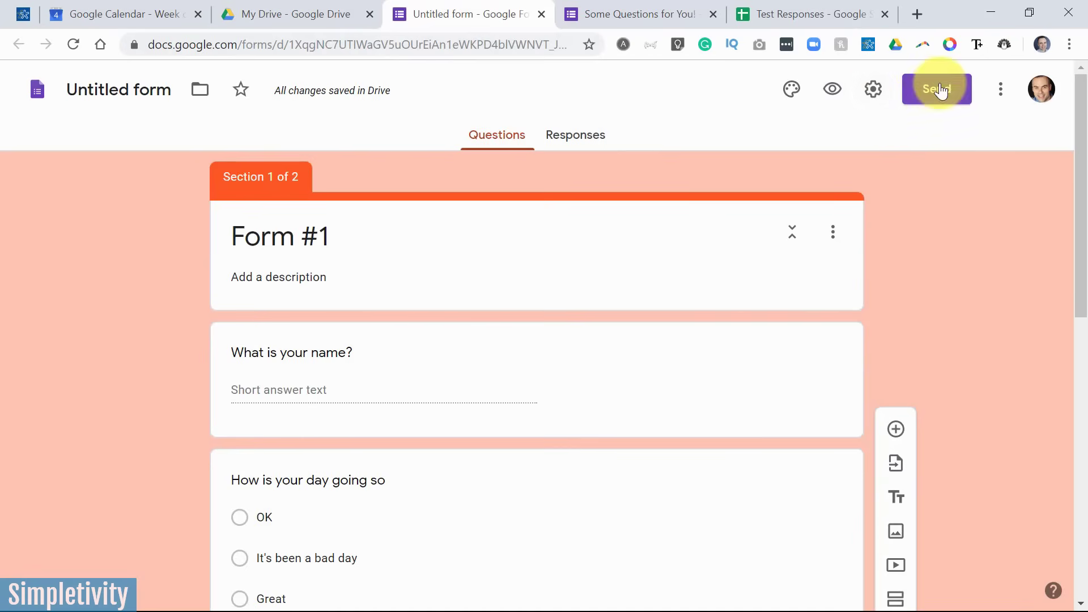
{"action": "left_click", "coordinate": [873, 90]}
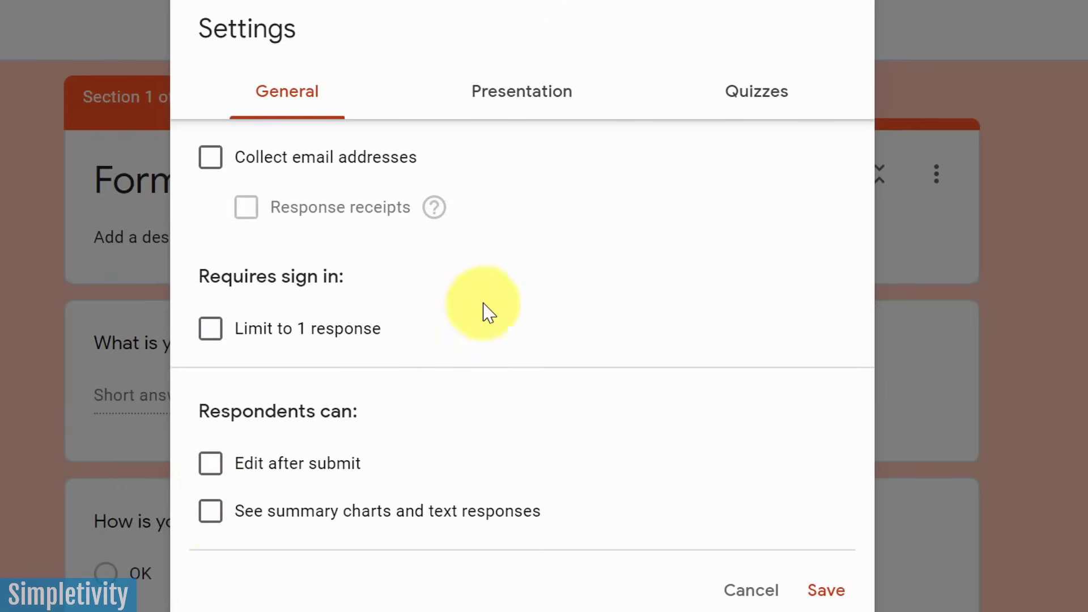
Step: Compare the General and Presentation settings tabs, finishing on Presentation
{"action": "left_click", "coordinate": [532, 105]}
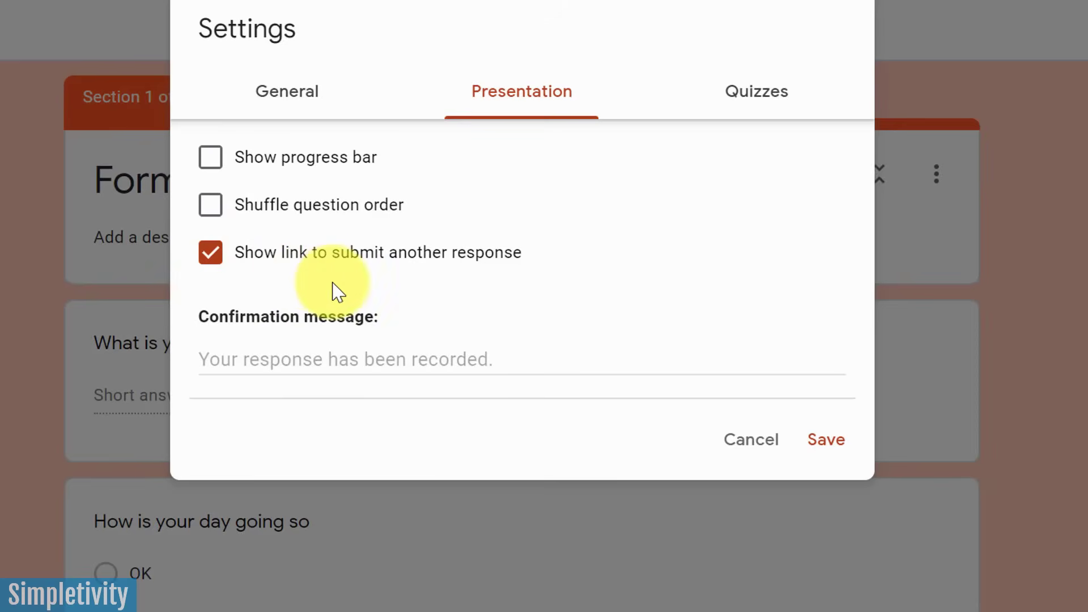
{"action": "left_click", "coordinate": [294, 97]}
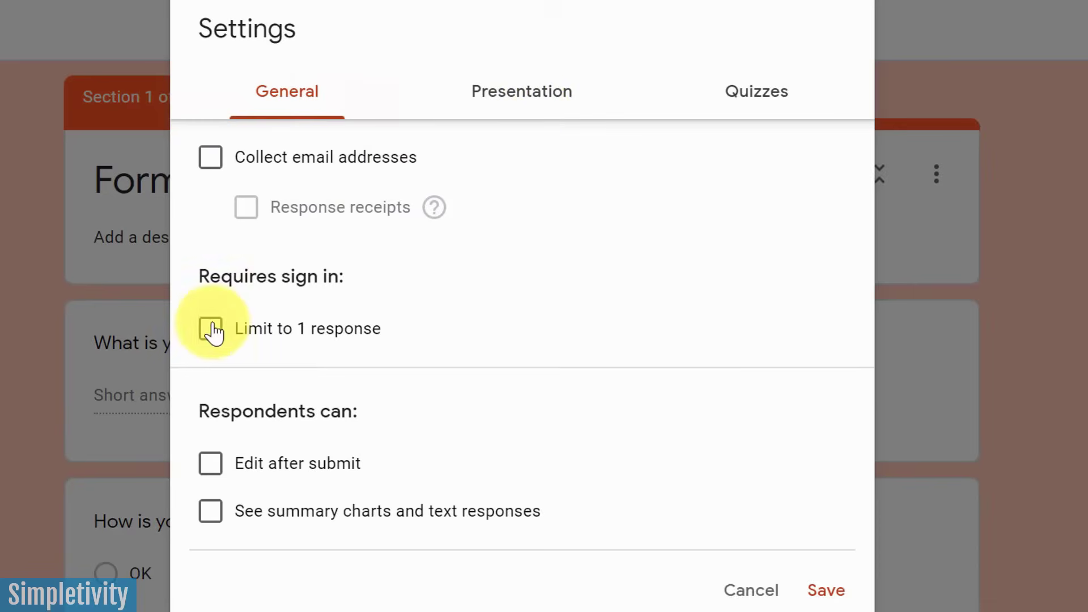
{"action": "left_click", "coordinate": [499, 92]}
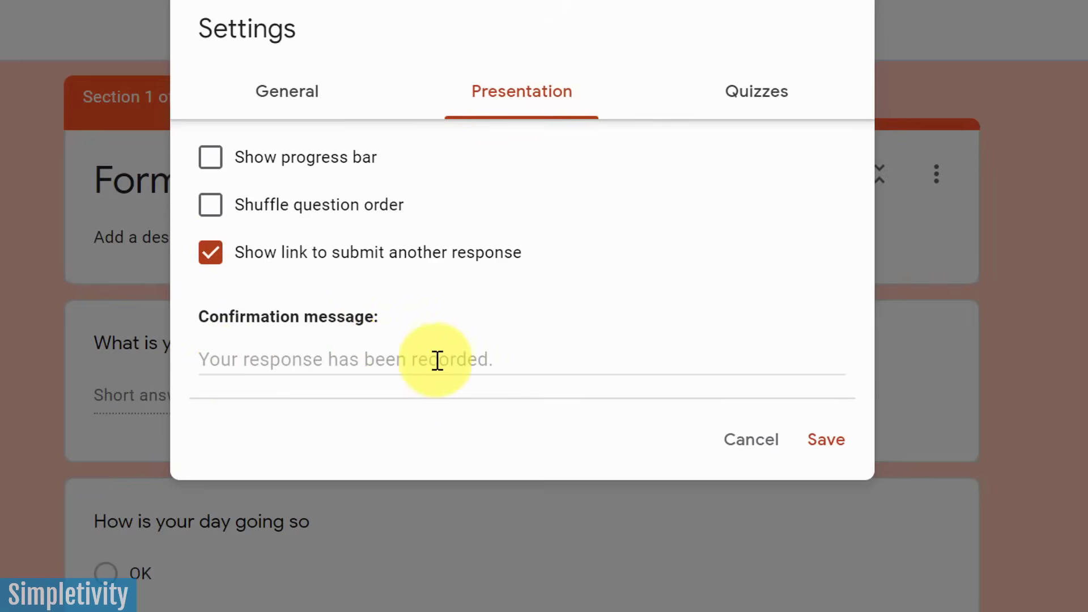
Step: Look through the Quizzes options, then cancel Settings without changing anything
{"action": "left_click", "coordinate": [760, 93]}
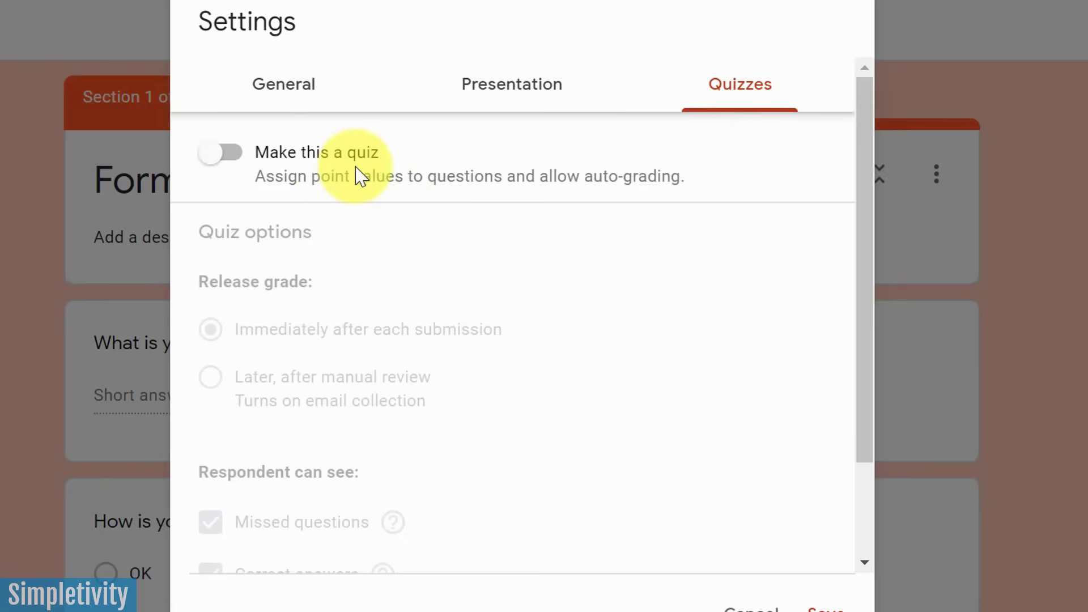
{"action": "scroll", "coordinate": [351, 294], "scroll_direction": "down", "scroll_amount": 2}
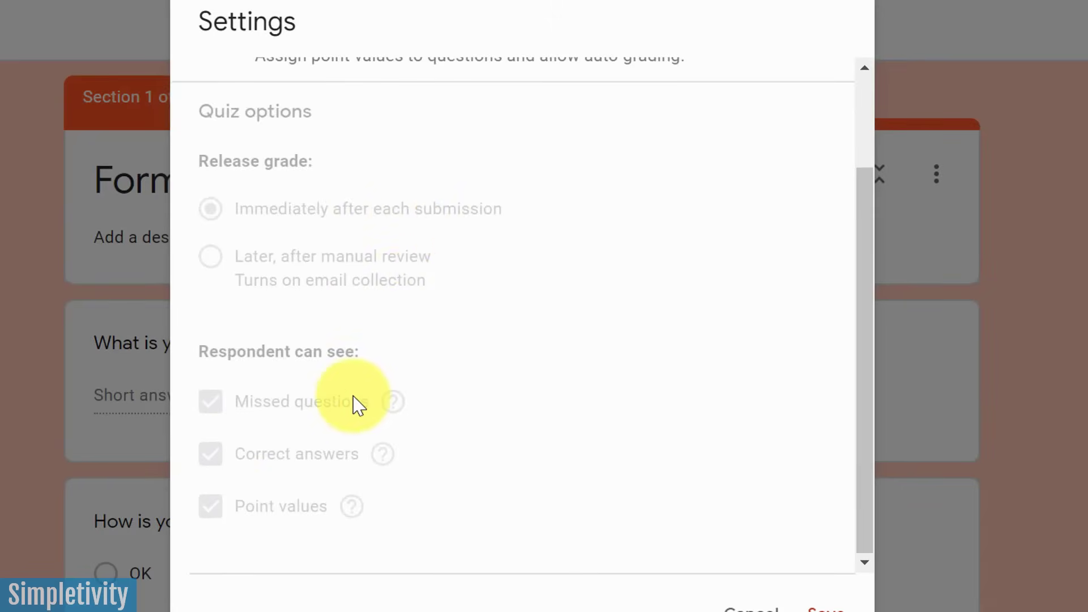
{"action": "scroll", "coordinate": [352, 403], "scroll_direction": "up", "scroll_amount": 2}
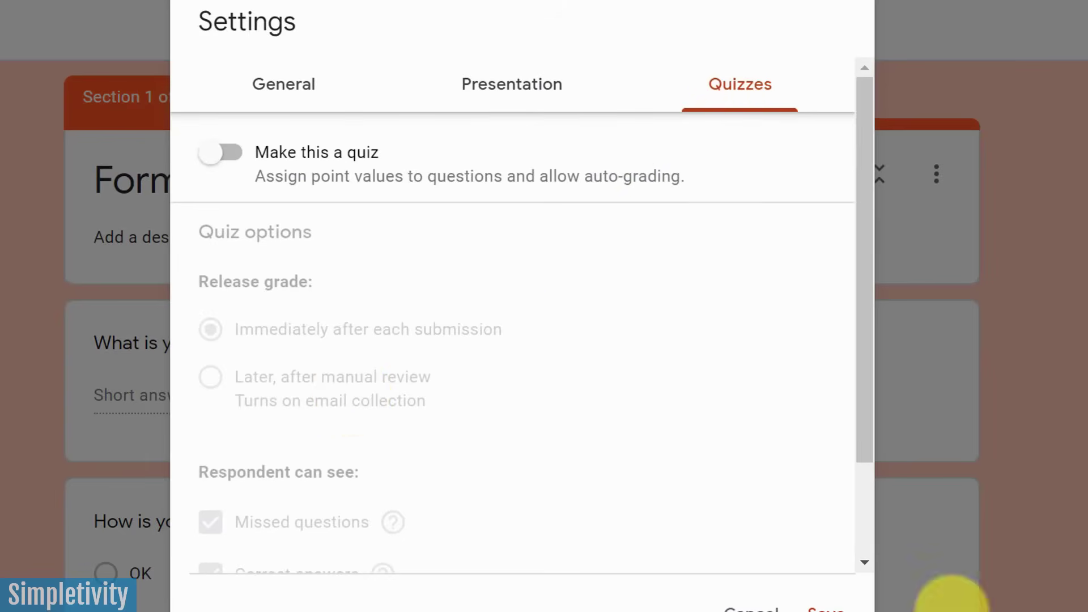
{"action": "left_click", "coordinate": [751, 607]}
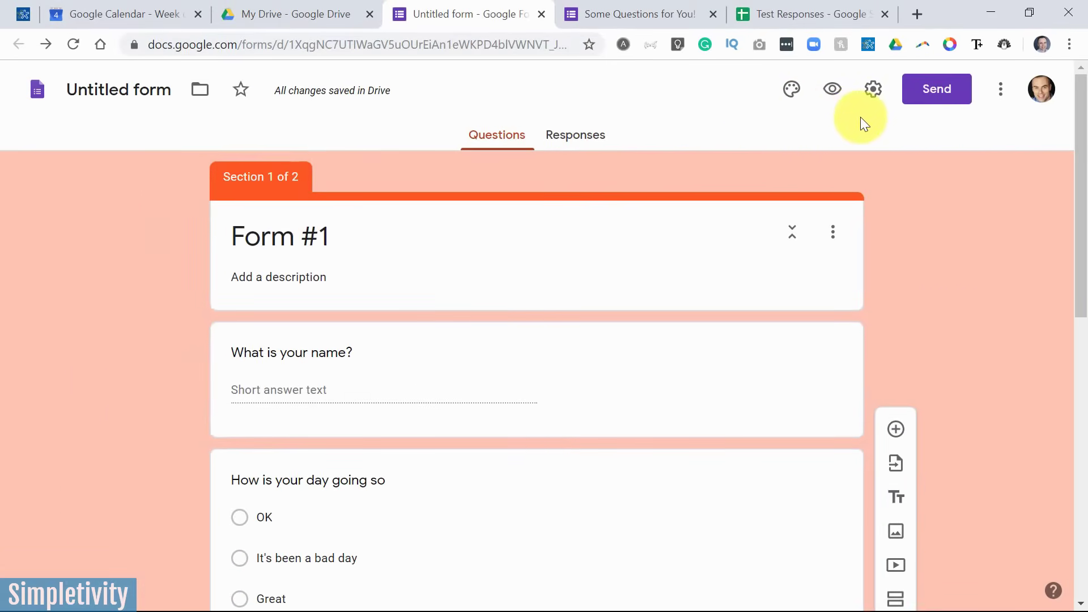
{"action": "left_click", "coordinate": [935, 91]}
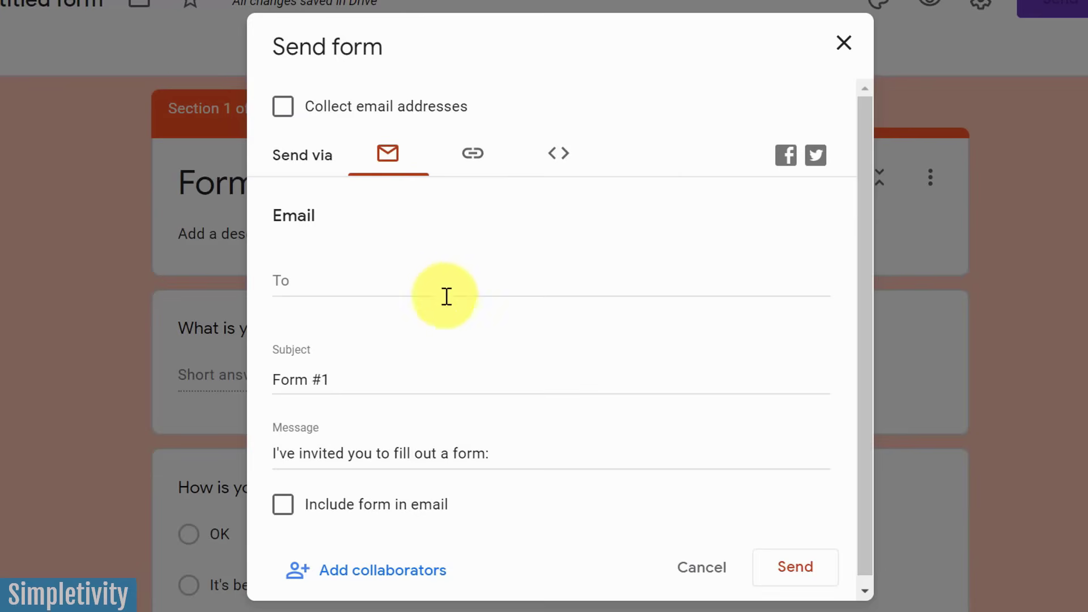
{"action": "scroll", "coordinate": [477, 374], "scroll_direction": "down", "scroll_amount": 1}
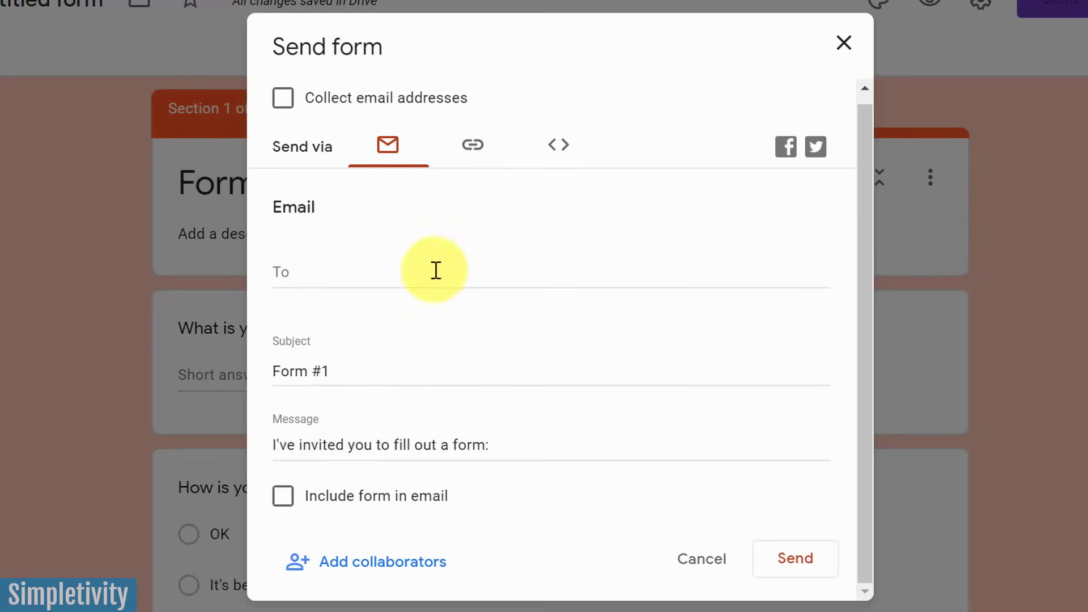
{"action": "left_click", "coordinate": [474, 149]}
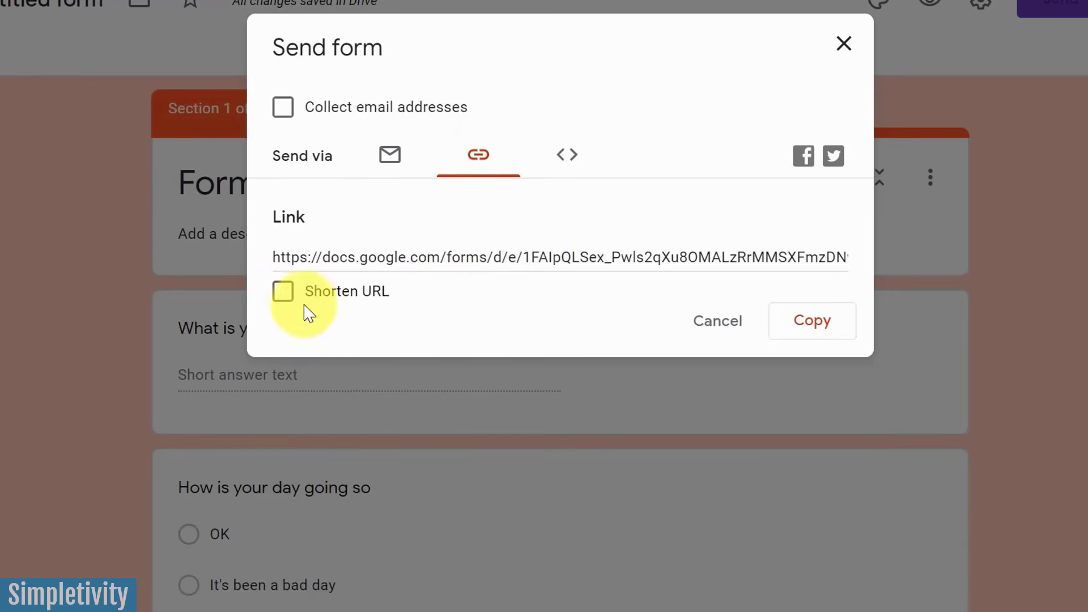
{"action": "left_click", "coordinate": [283, 293]}
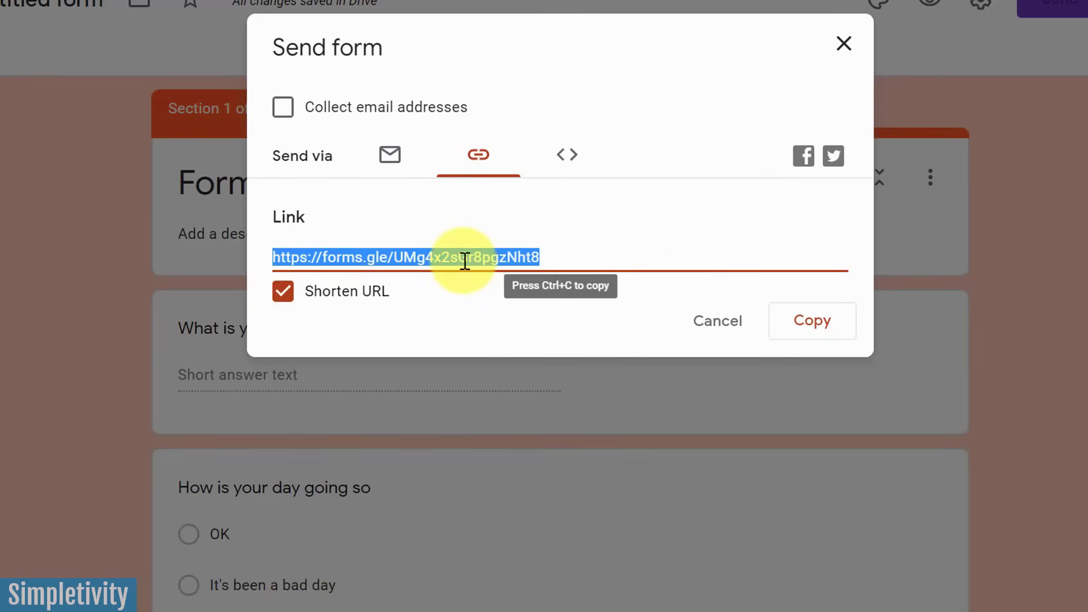
{"action": "left_click", "coordinate": [567, 156]}
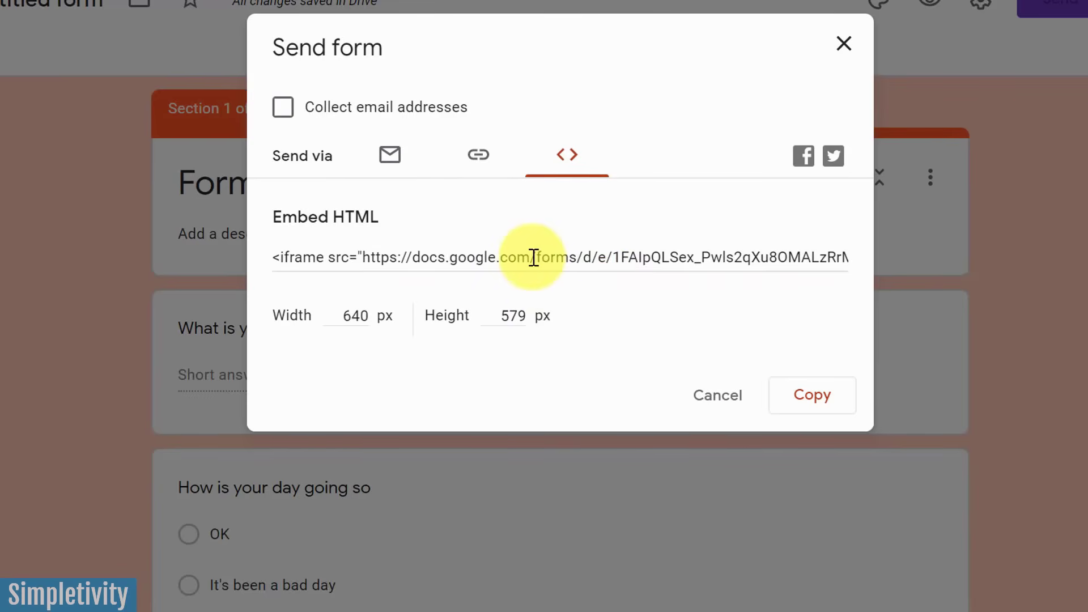
{"action": "left_click", "coordinate": [719, 396]}
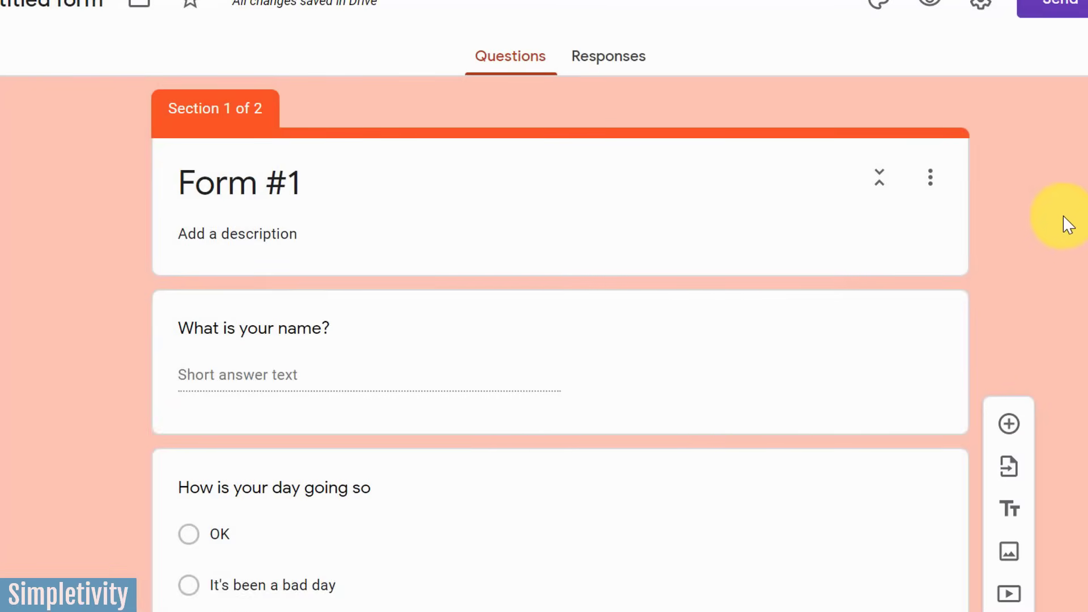
Step: Check Form #1's Responses page, which shows 0 responses
{"action": "scroll", "coordinate": [1062, 224], "scroll_direction": "down", "scroll_amount": 10}
{"action": "scroll", "coordinate": [1061, 224], "scroll_direction": "up", "scroll_amount": 10}
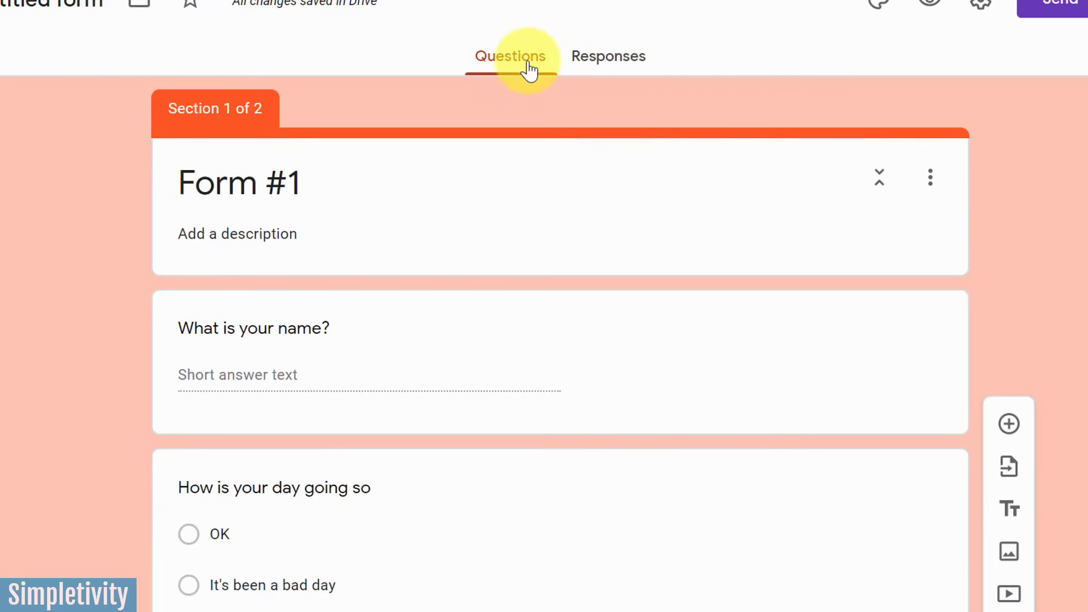
{"action": "left_click", "coordinate": [609, 61]}
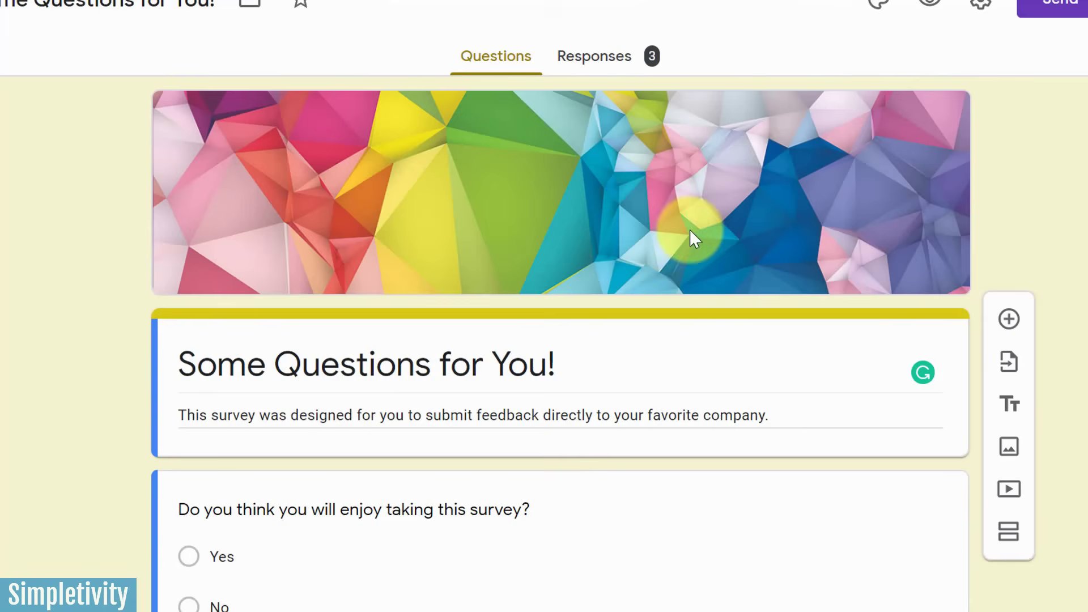
{"action": "scroll", "coordinate": [689, 229], "scroll_direction": "down", "scroll_amount": 5}
{"action": "scroll", "coordinate": [623, 232], "scroll_direction": "up", "scroll_amount": 5}
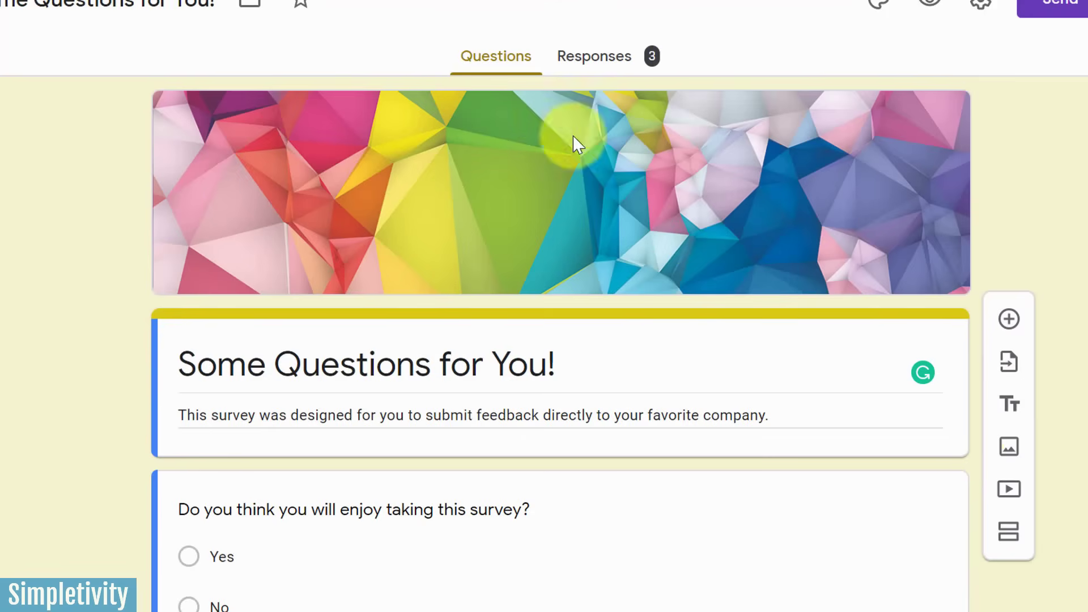
{"action": "left_click", "coordinate": [604, 61]}
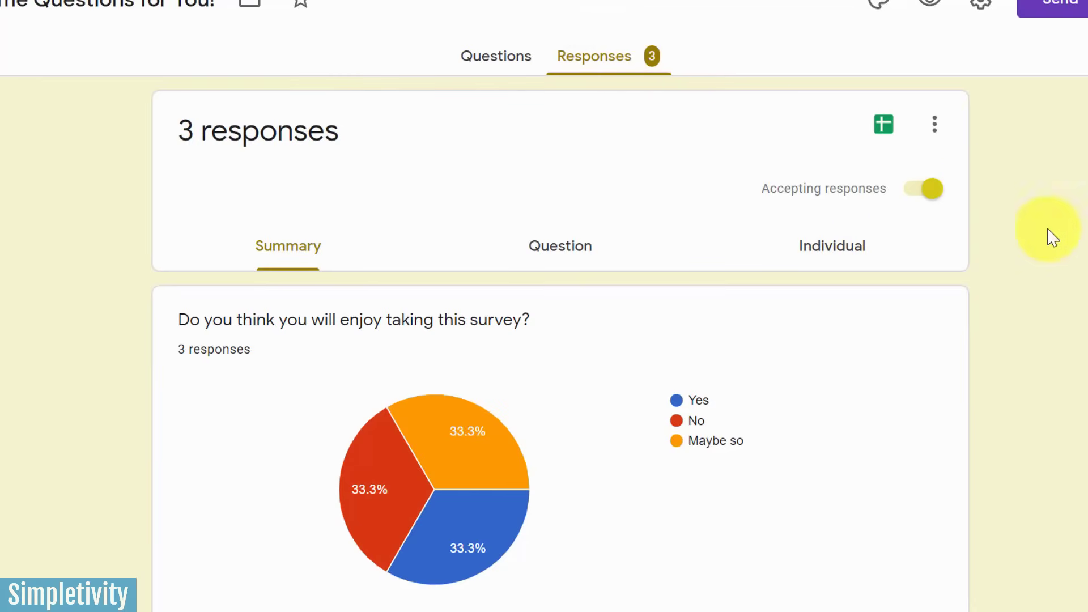
{"action": "scroll", "coordinate": [1066, 245], "scroll_direction": "down", "scroll_amount": 5}
{"action": "scroll", "coordinate": [1062, 243], "scroll_direction": "up", "scroll_amount": 4}
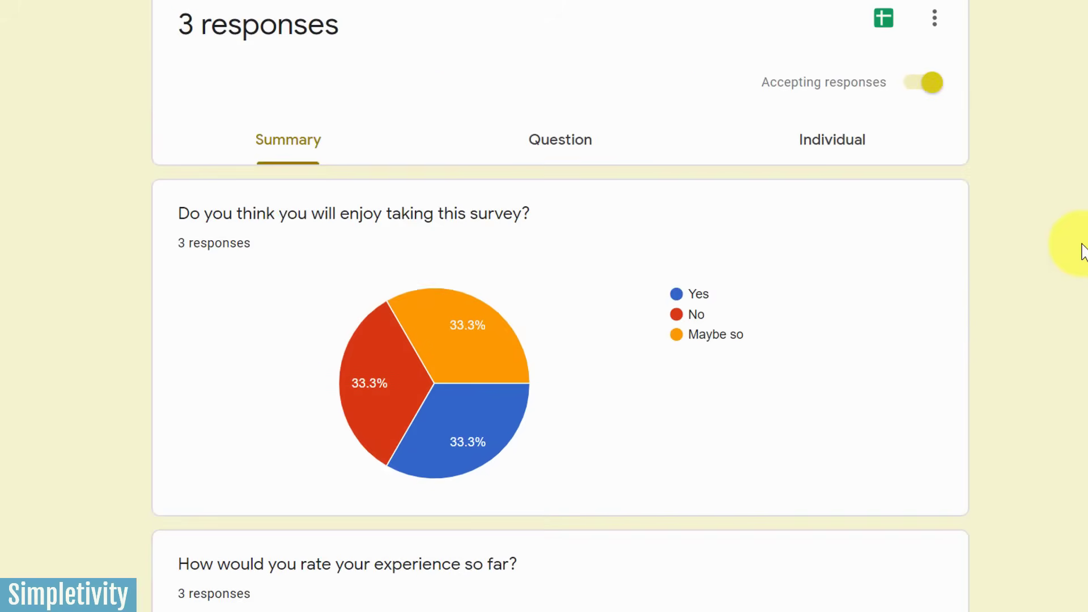
{"action": "scroll", "coordinate": [1080, 220], "scroll_direction": "down", "scroll_amount": 7}
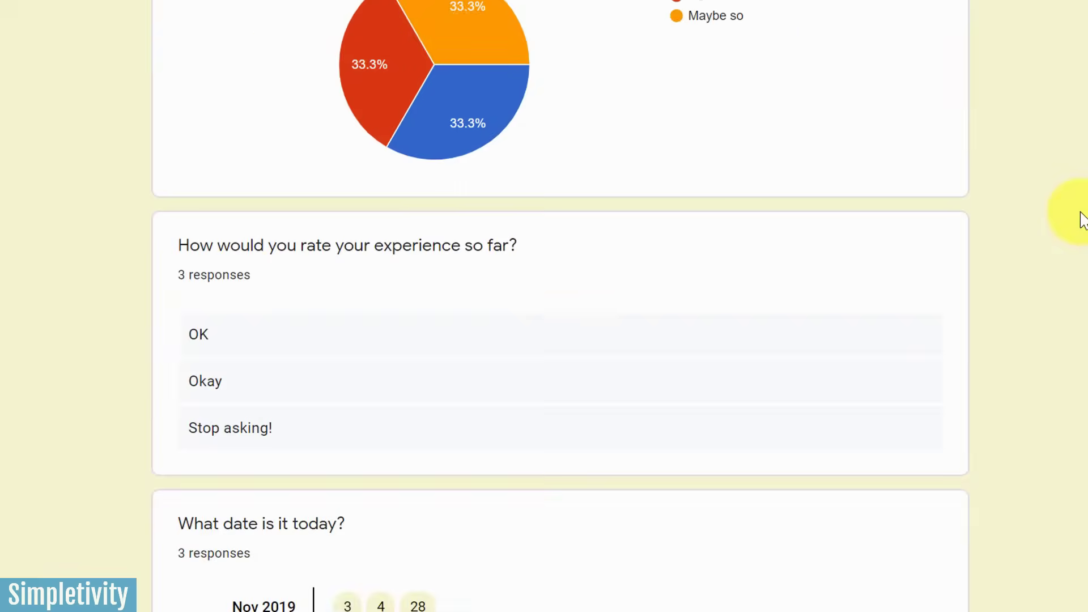
{"action": "scroll", "coordinate": [510, 181], "scroll_direction": "up", "scroll_amount": 4}
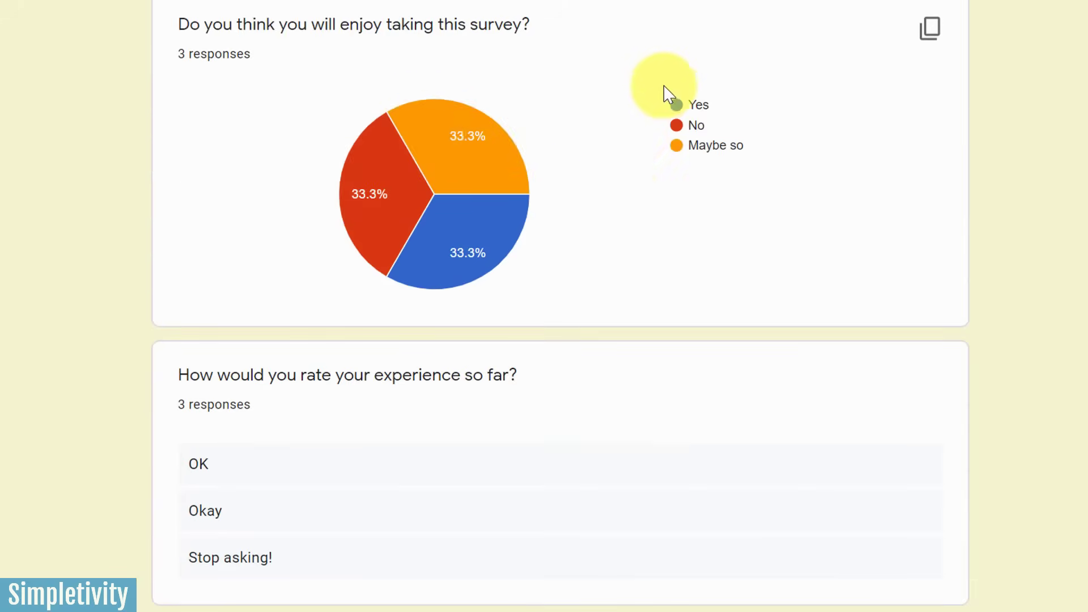
{"action": "scroll", "coordinate": [590, 144], "scroll_direction": "down", "scroll_amount": 4}
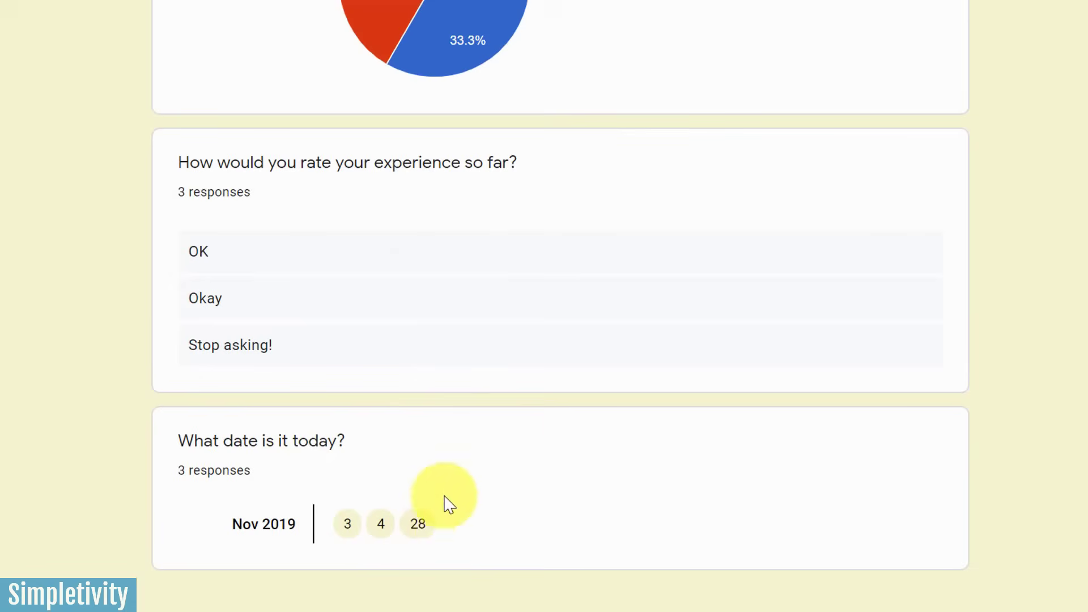
{"action": "scroll", "coordinate": [573, 489], "scroll_direction": "up", "scroll_amount": 4}
{"action": "scroll", "coordinate": [572, 484], "scroll_direction": "up", "scroll_amount": 5}
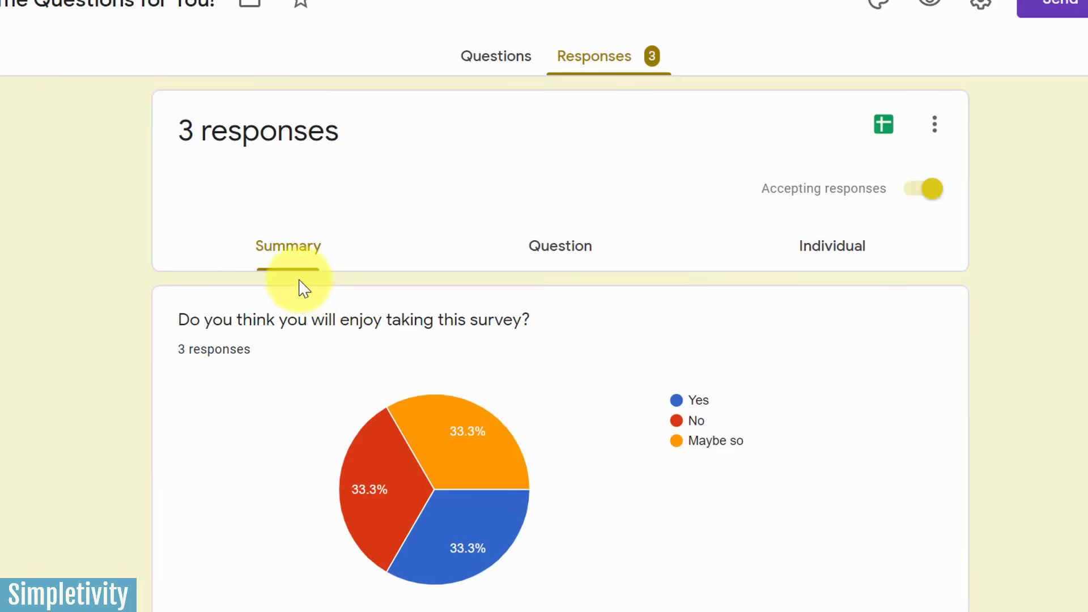
Step: Show responses by question and advance to question 2 of 3, 'How would you rate your experience so far?'
{"action": "left_click", "coordinate": [557, 255]}
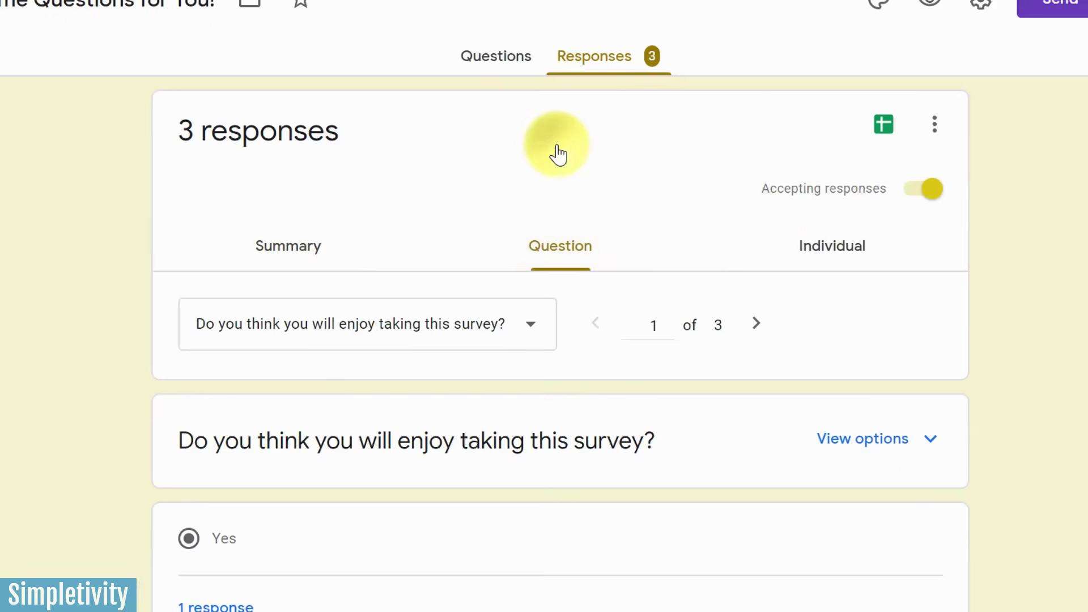
{"action": "scroll", "coordinate": [508, 194], "scroll_direction": "down", "scroll_amount": 6}
{"action": "scroll", "coordinate": [505, 192], "scroll_direction": "up", "scroll_amount": 4}
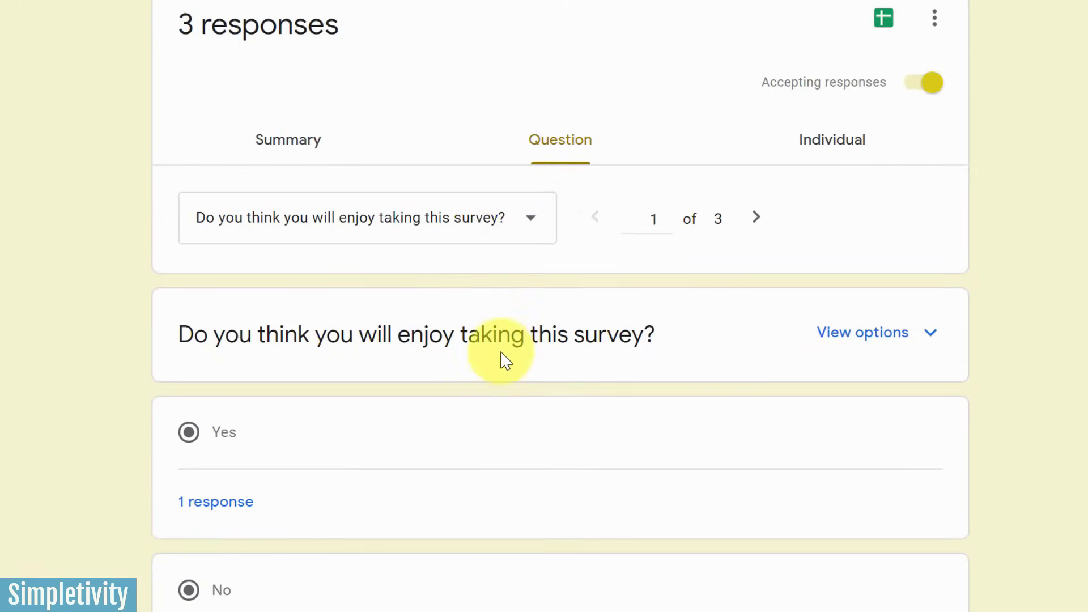
{"action": "scroll", "coordinate": [466, 376], "scroll_direction": "down", "scroll_amount": 7}
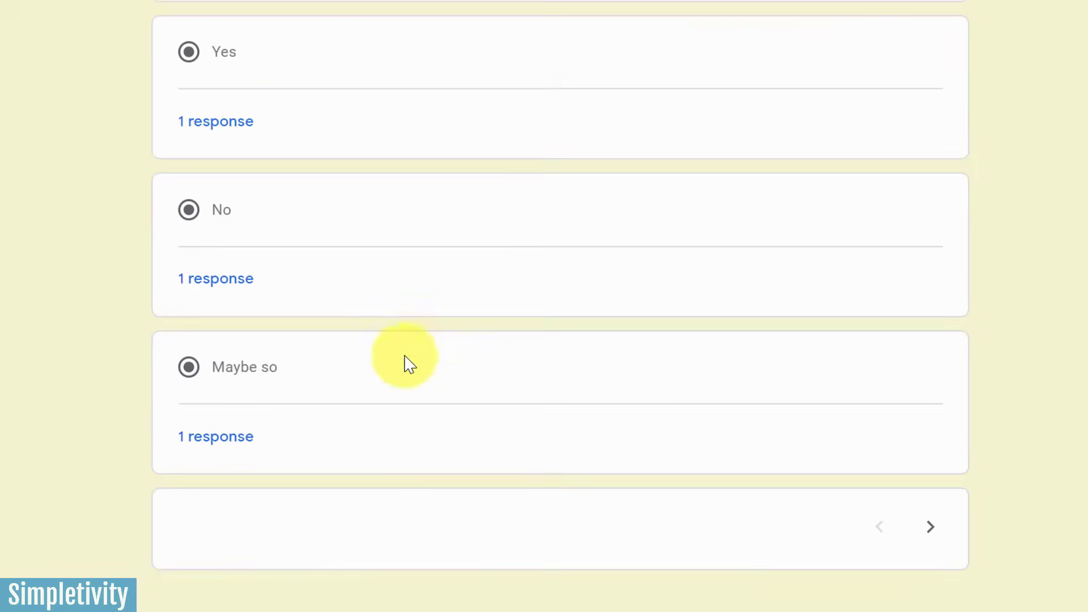
{"action": "scroll", "coordinate": [474, 315], "scroll_direction": "up", "scroll_amount": 9}
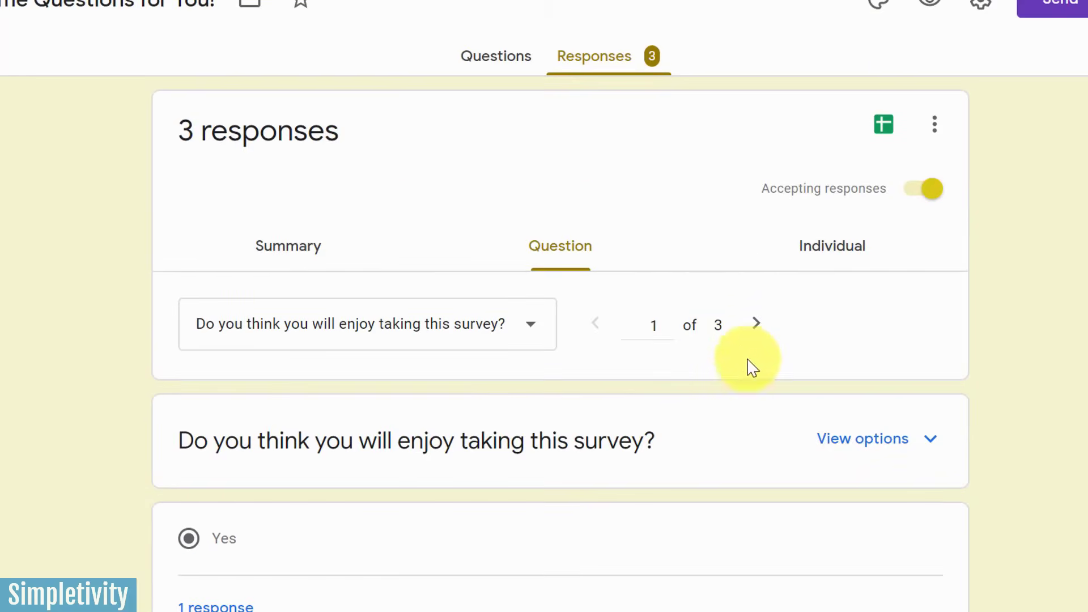
{"action": "left_click", "coordinate": [758, 325]}
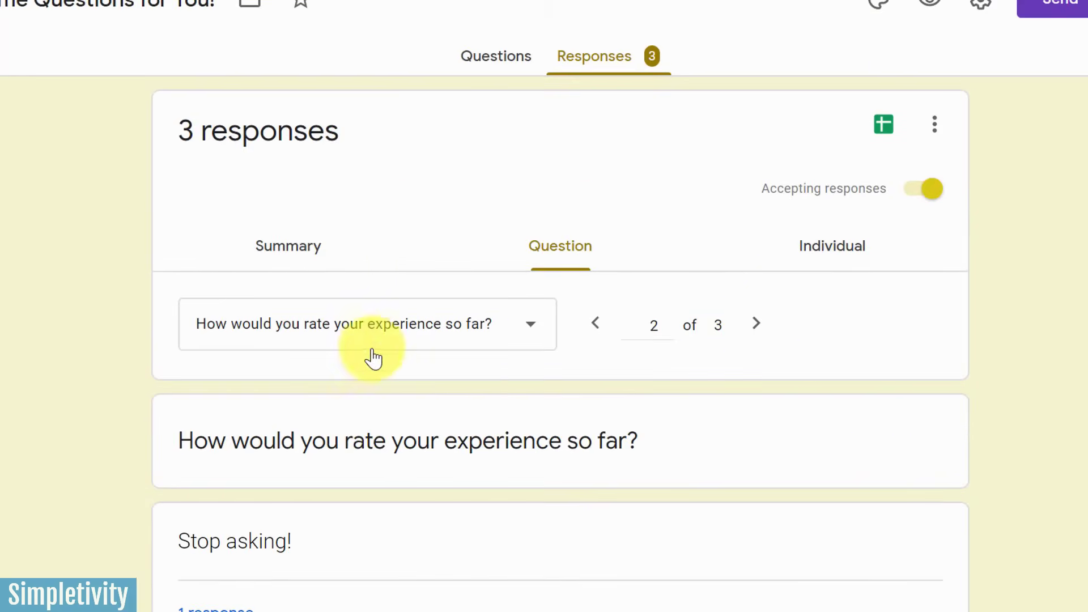
{"action": "scroll", "coordinate": [480, 420], "scroll_direction": "down", "scroll_amount": 6}
{"action": "scroll", "coordinate": [338, 391], "scroll_direction": "down", "scroll_amount": 3}
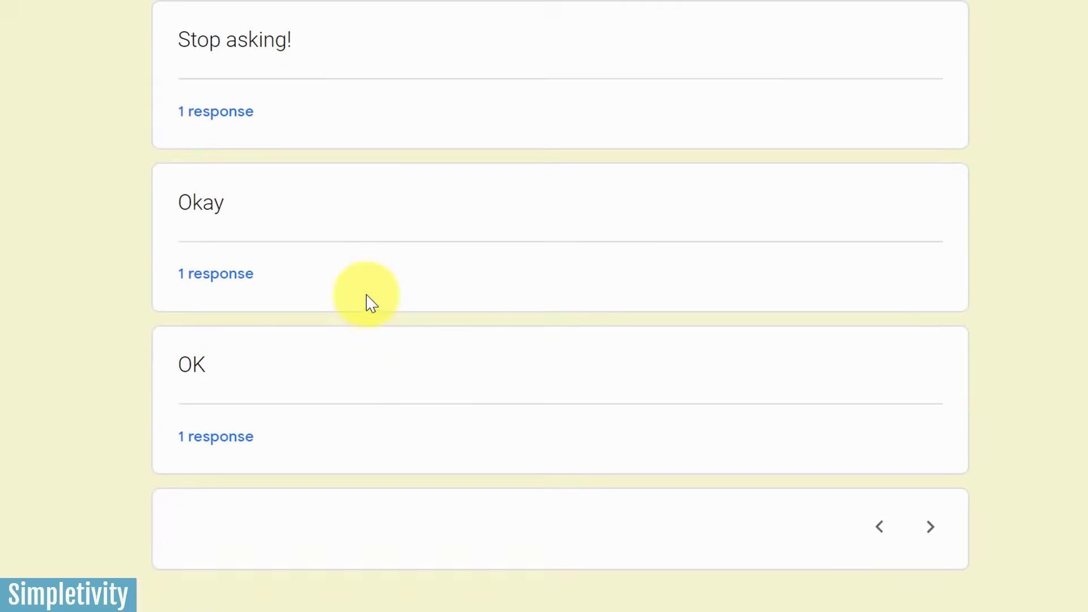
{"action": "scroll", "coordinate": [371, 305], "scroll_direction": "up", "scroll_amount": 9}
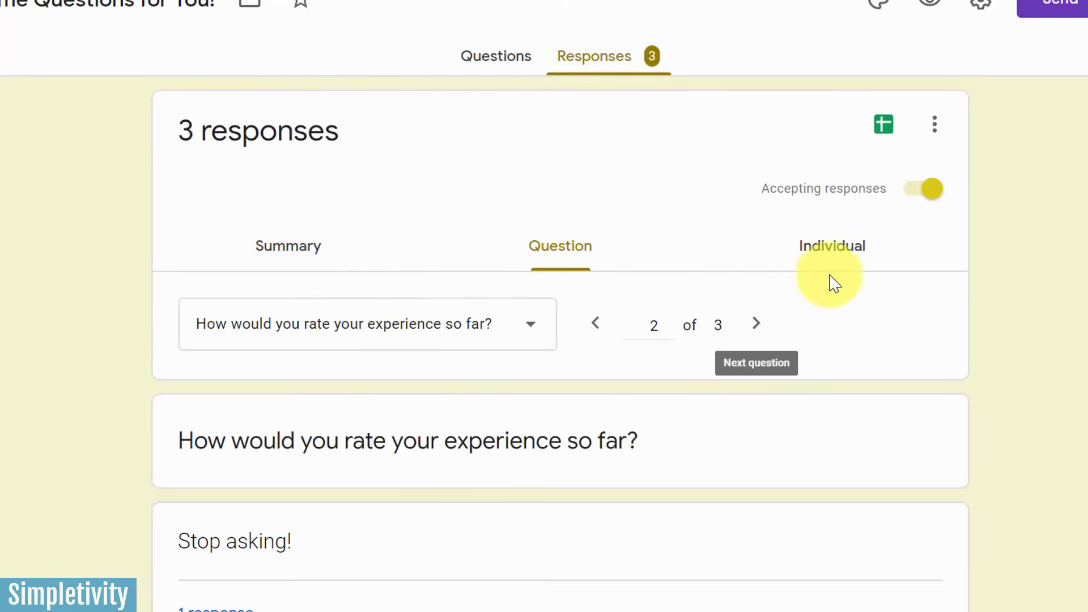
Step: Scroll through response 1 of 3 in the Individual view, then return to the Summary pie chart
{"action": "left_click", "coordinate": [832, 250]}
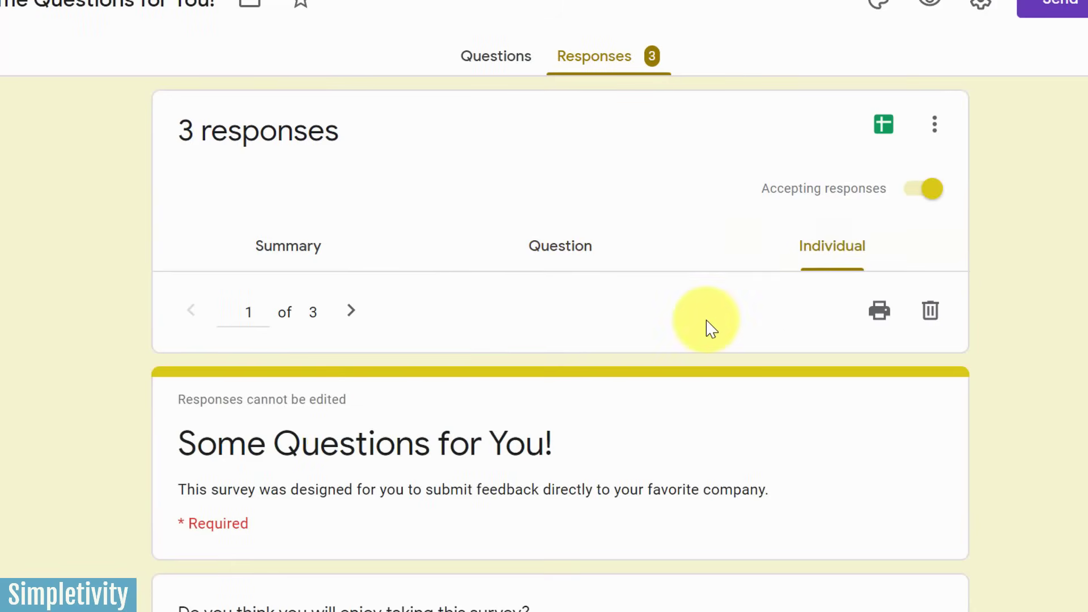
{"action": "scroll", "coordinate": [708, 328], "scroll_direction": "down", "scroll_amount": 2}
{"action": "scroll", "coordinate": [711, 249], "scroll_direction": "down", "scroll_amount": 2}
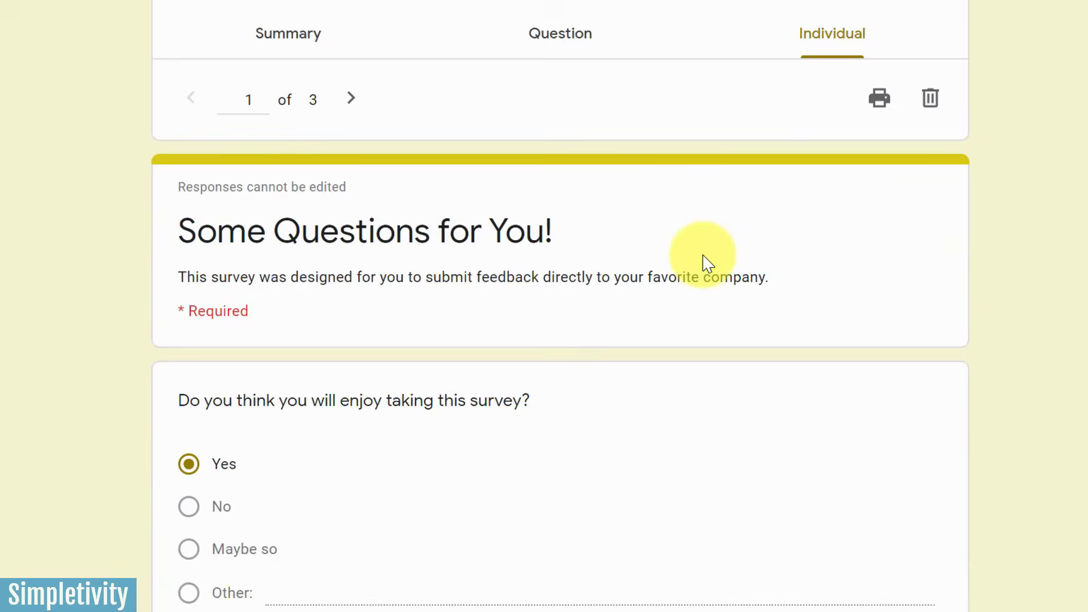
{"action": "scroll", "coordinate": [708, 264], "scroll_direction": "down", "scroll_amount": 6}
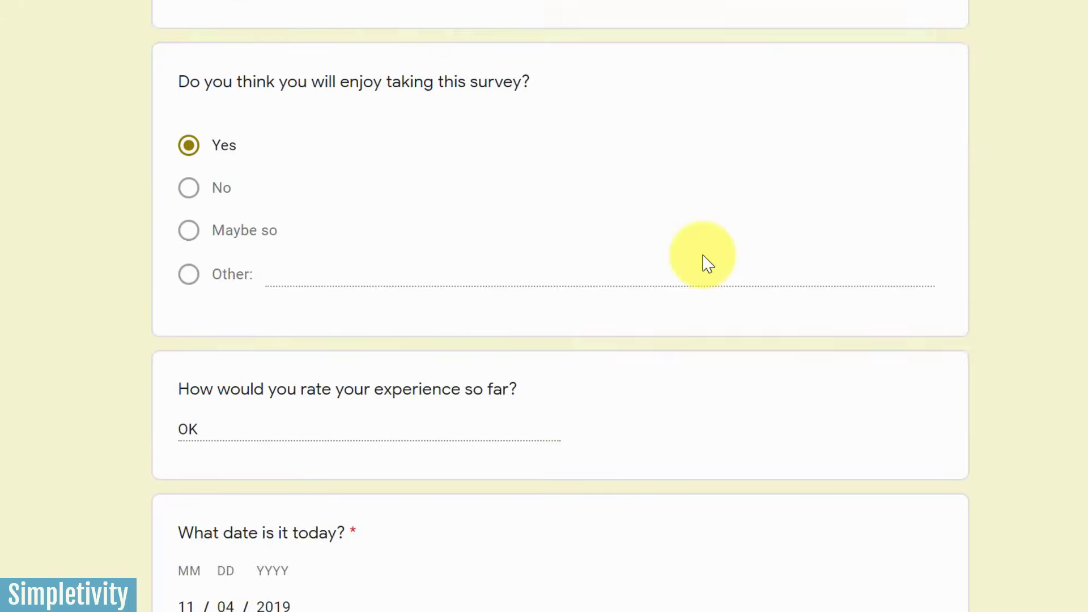
{"action": "scroll", "coordinate": [703, 256], "scroll_direction": "up", "scroll_amount": 2}
{"action": "scroll", "coordinate": [447, 176], "scroll_direction": "down", "scroll_amount": 2}
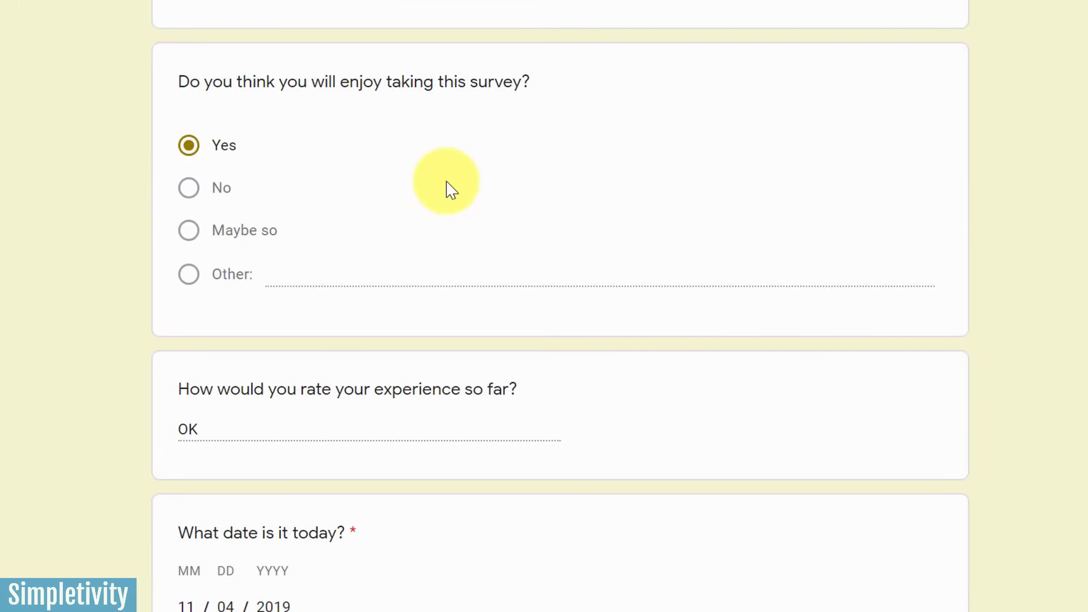
{"action": "scroll", "coordinate": [428, 178], "scroll_direction": "down", "scroll_amount": 2}
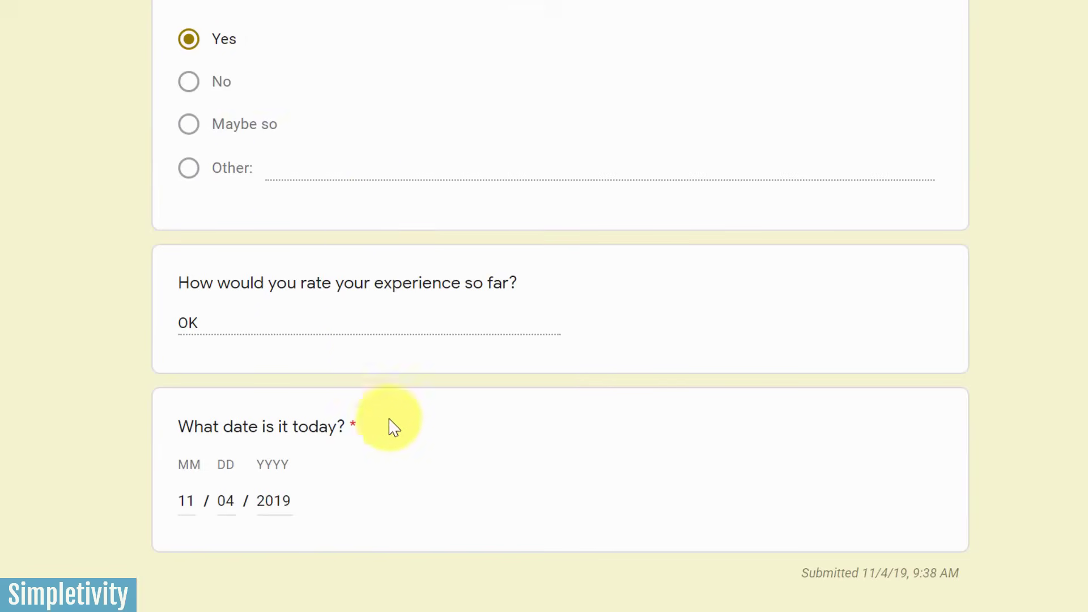
{"action": "scroll", "coordinate": [346, 515], "scroll_direction": "up", "scroll_amount": 2}
{"action": "scroll", "coordinate": [351, 515], "scroll_direction": "up", "scroll_amount": 8}
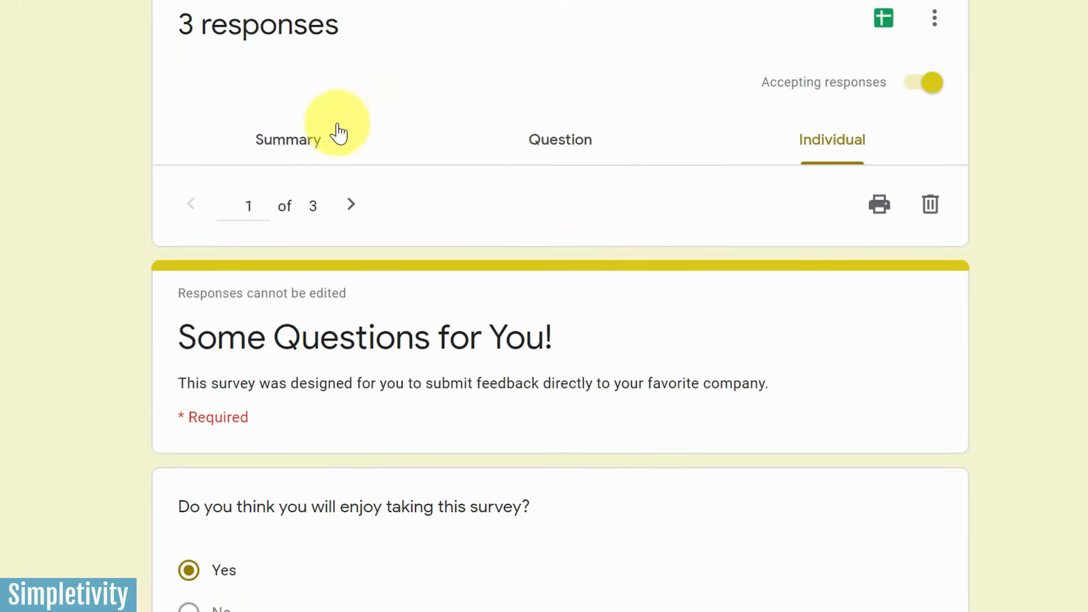
{"action": "left_click", "coordinate": [289, 146]}
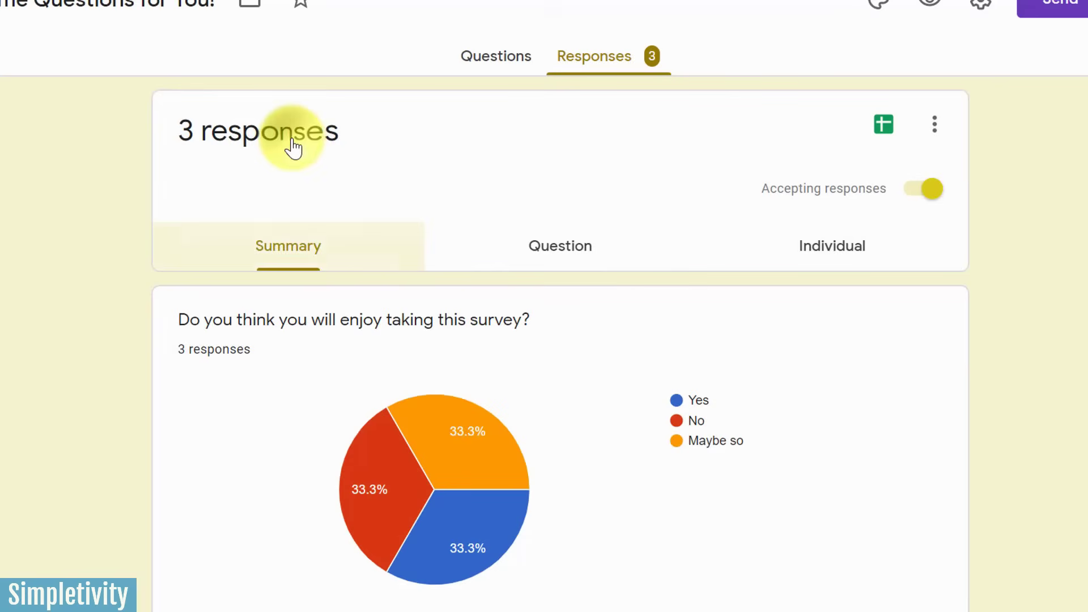
{"action": "left_click", "coordinate": [923, 192]}
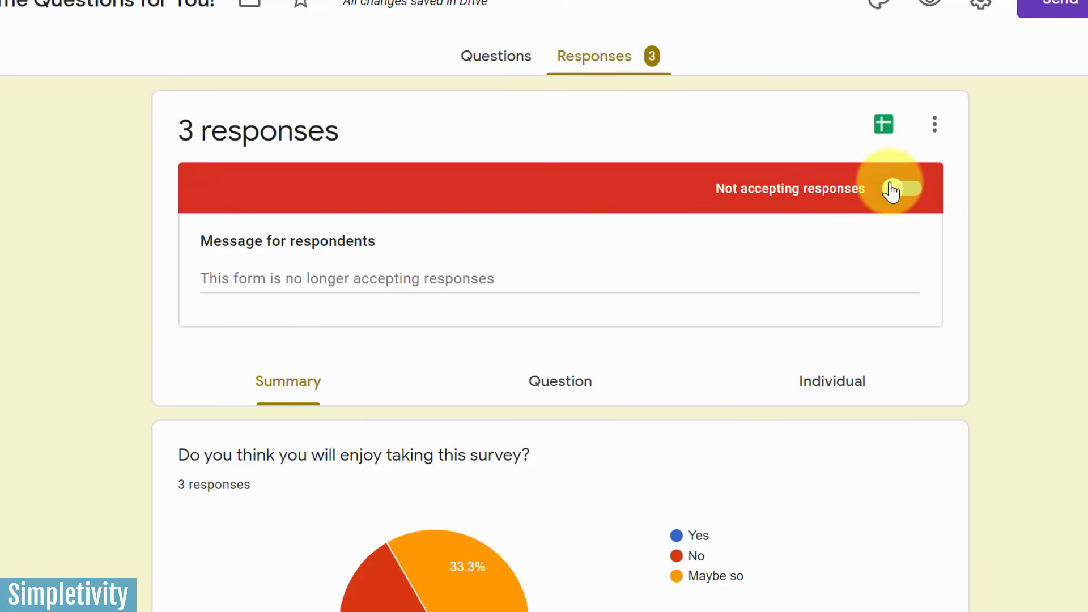
{"action": "left_click", "coordinate": [906, 191]}
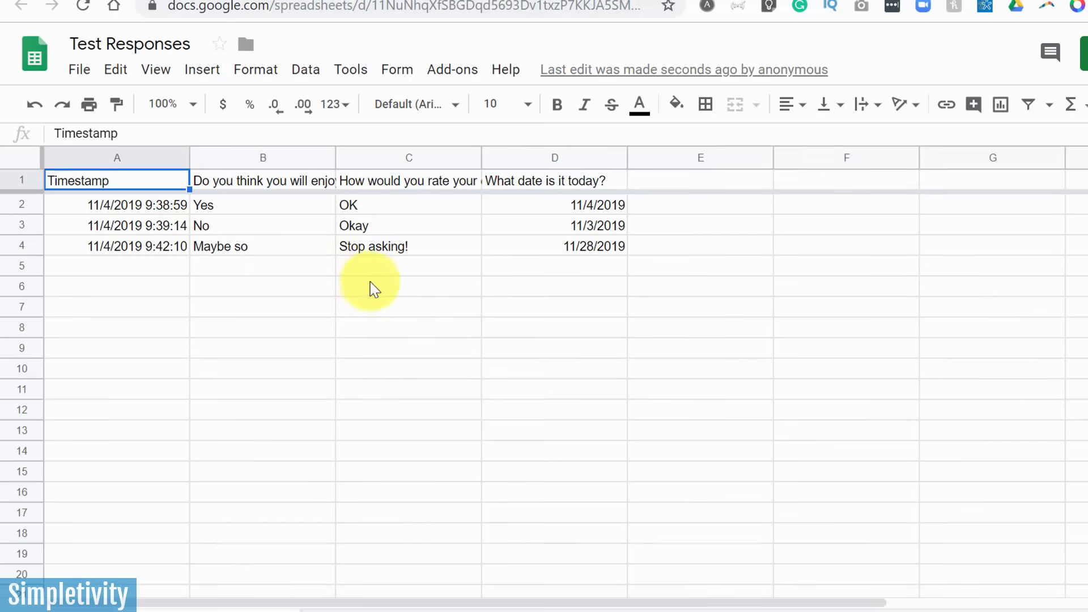
Step: Return from the Test Responses spreadsheet to the form's summary of 3 responses
{"action": "key", "text": "ctrl+Tab"}
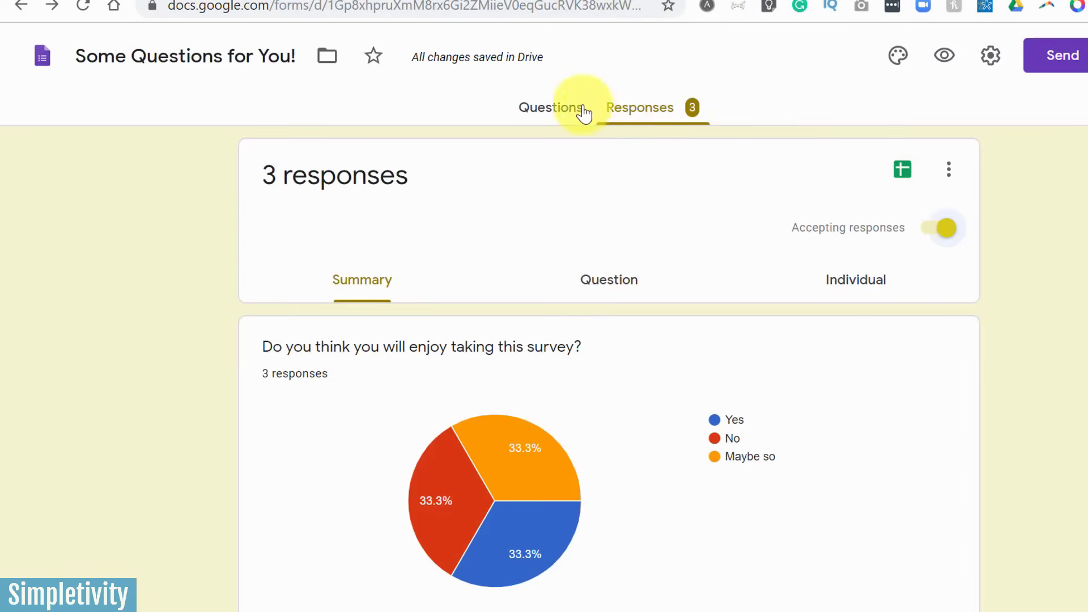
Step: Reopen the Questions editor of 'Some Questions for You!' at its survey-enjoyment question
{"action": "left_click", "coordinate": [543, 111]}
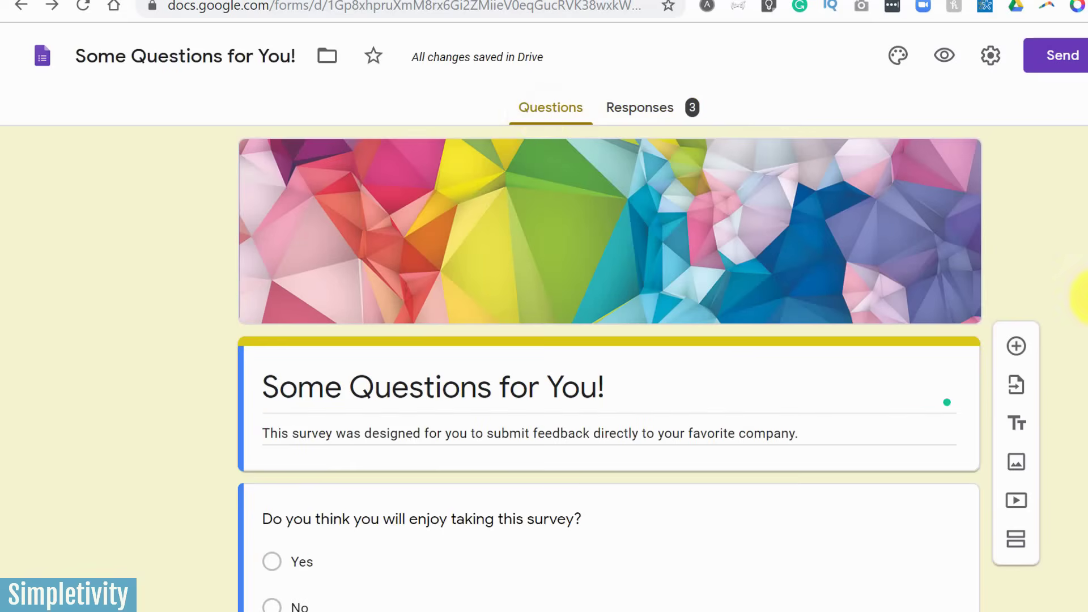
{"action": "scroll", "coordinate": [1079, 295], "scroll_direction": "down", "scroll_amount": 8}
{"action": "scroll", "coordinate": [1079, 298], "scroll_direction": "up", "scroll_amount": 8}
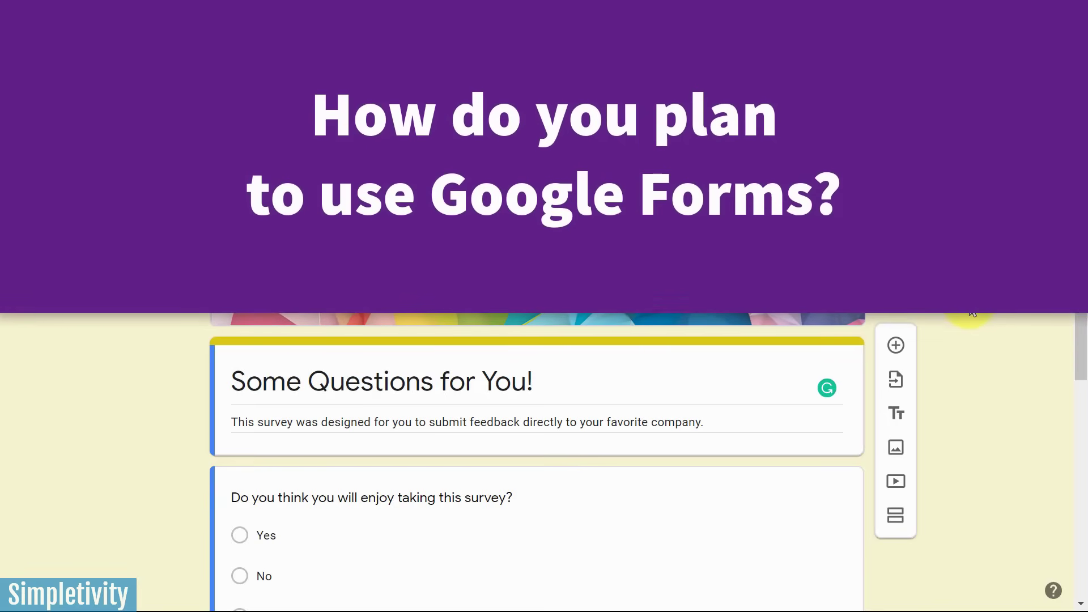
{"action": "scroll", "coordinate": [972, 312], "scroll_direction": "down", "scroll_amount": 6}
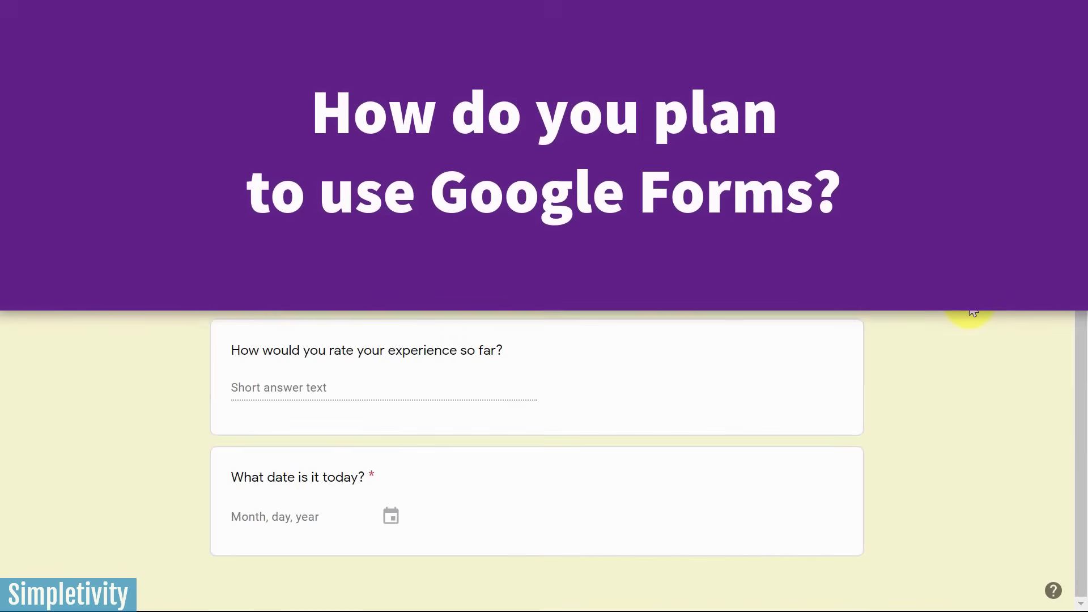
{"action": "scroll", "coordinate": [971, 312], "scroll_direction": "up", "scroll_amount": 6}
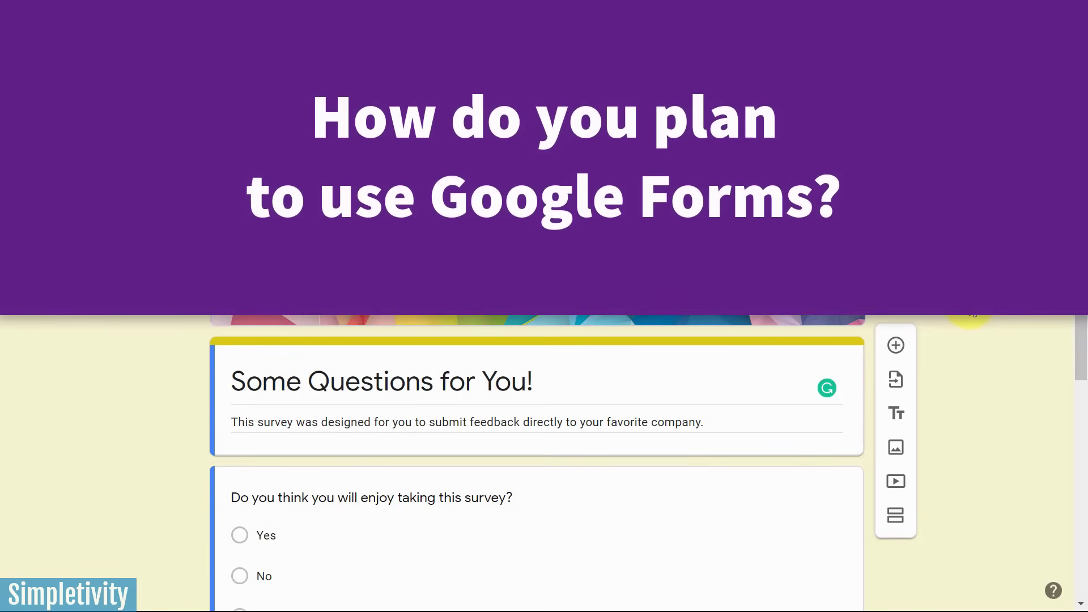